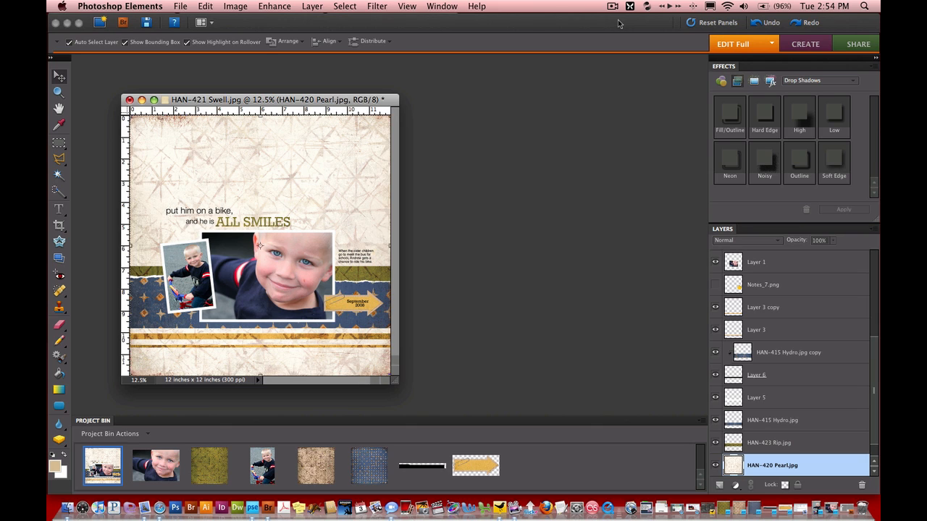
- Move the finished HAN-421 Swell.jpg layout aside and reduce its view to 6.25% as a reference
drag(241, 99, 647, 84)
key(super+minus)
key(super+minus)
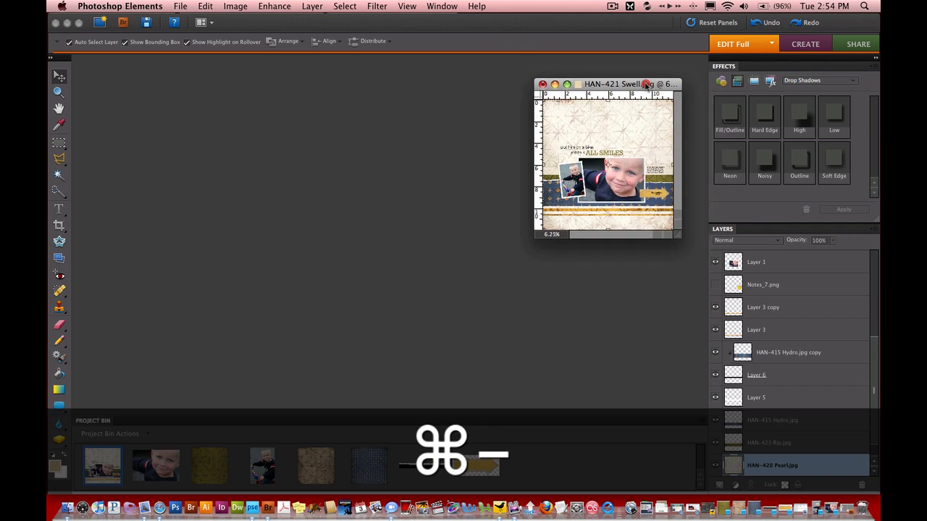
- Create a new blank document 12 by 12 inches at 300 pixels/inch in RGB Color with a white background
click(181, 7)
mouse_move(215, 23)
click(356, 23)
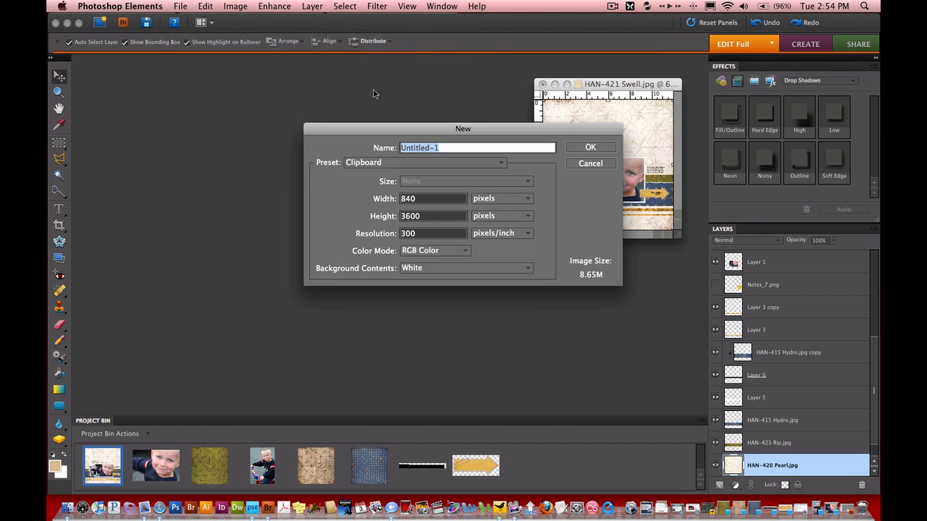
click(499, 199)
click(497, 208)
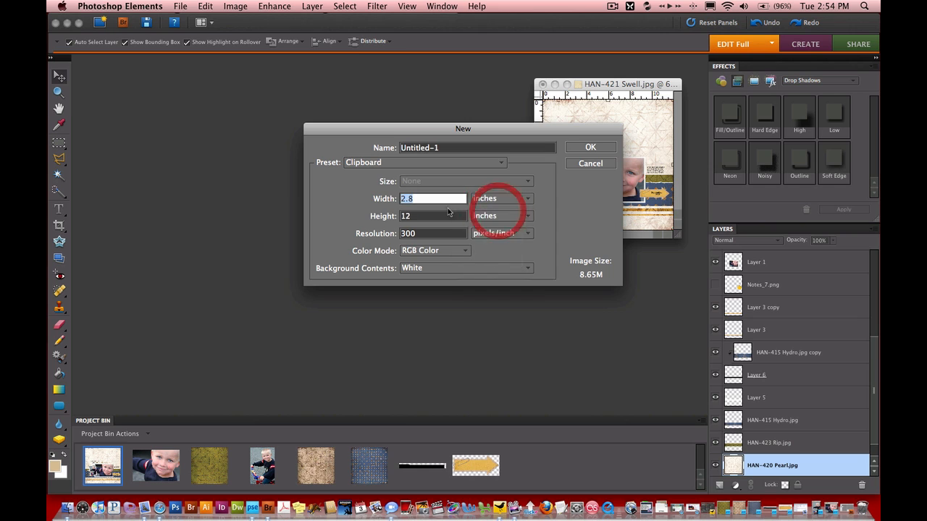
click(381, 201)
text(12)
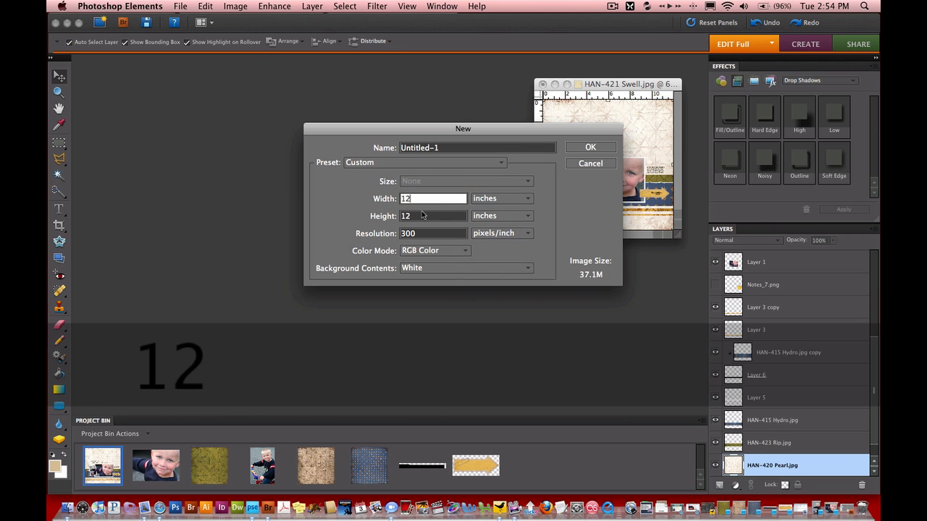
click(424, 216)
text(12)
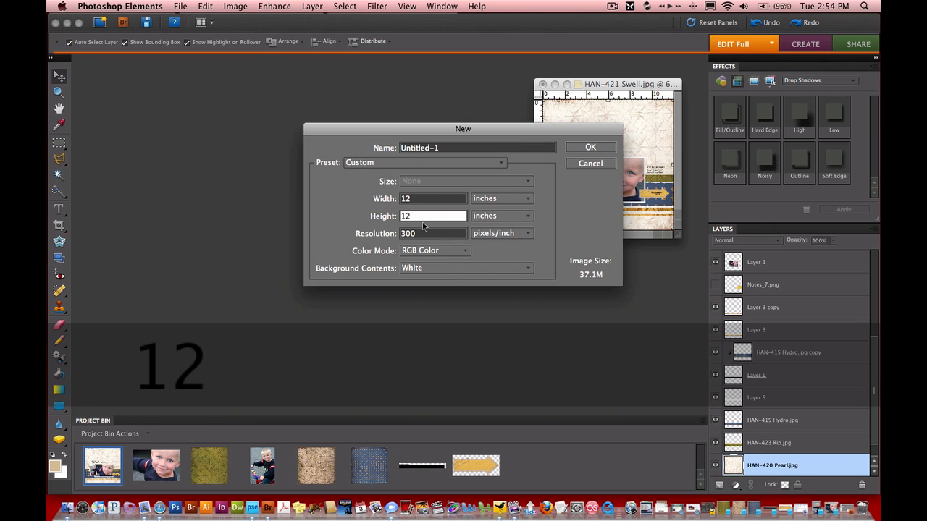
click(588, 147)
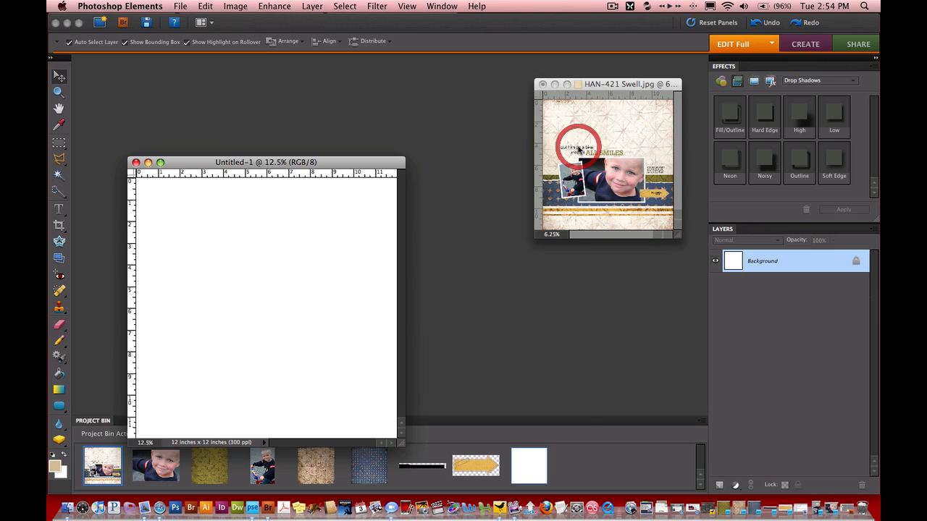
- Add the tan star-patterned HAN-420 Pearl.jpg paper to the blank document so that it covers the whole page
drag(352, 167, 315, 86)
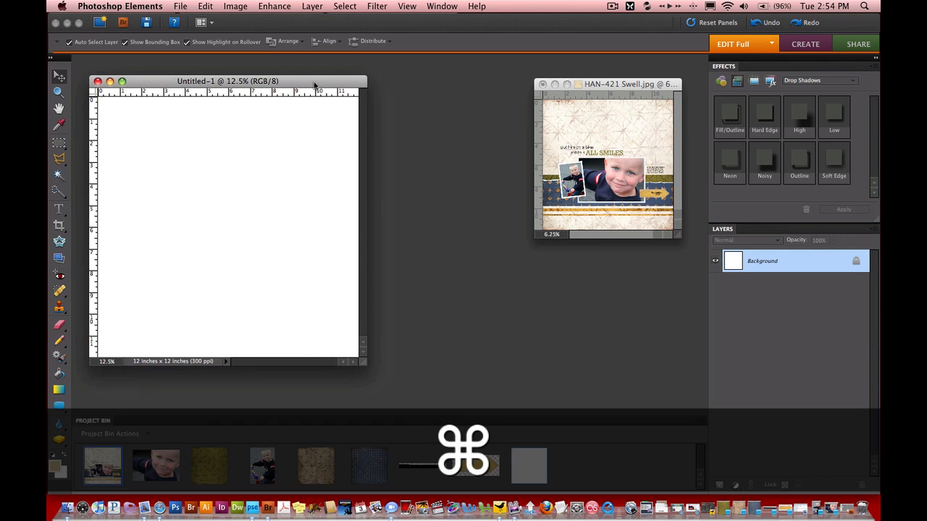
key(super+0)
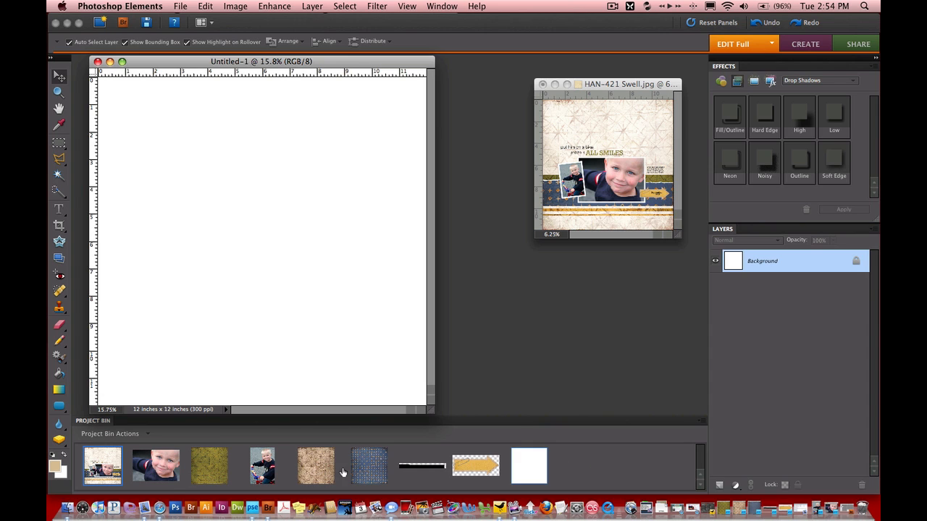
drag(325, 474, 300, 226)
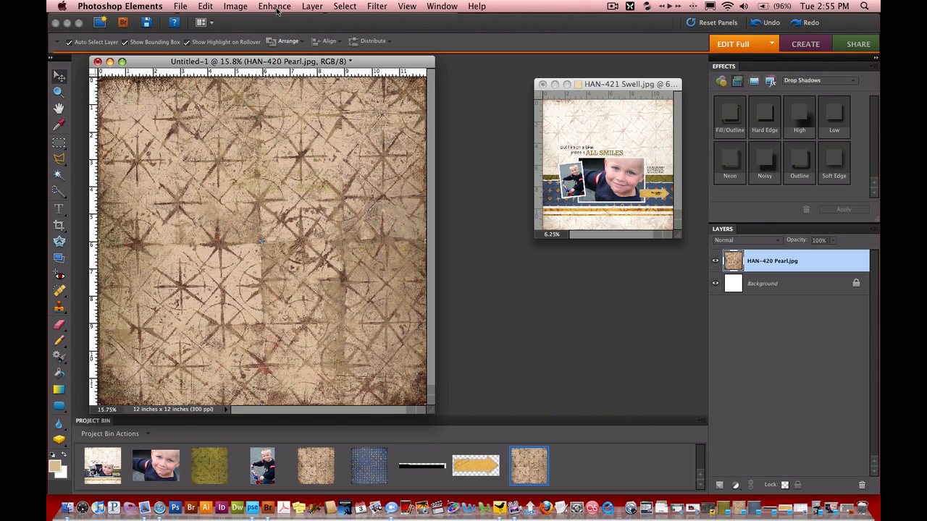
- Lighten the HAN-420 Pearl.jpg layer with Levels, setting the midtones to 2.81 and the white input slightly below 198
click(313, 7)
mouse_move(277, 9)
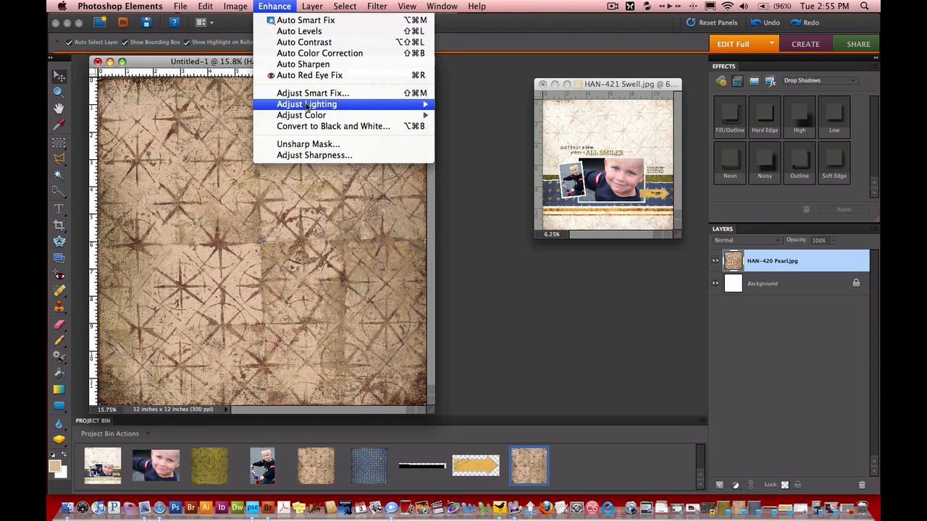
mouse_move(313, 120)
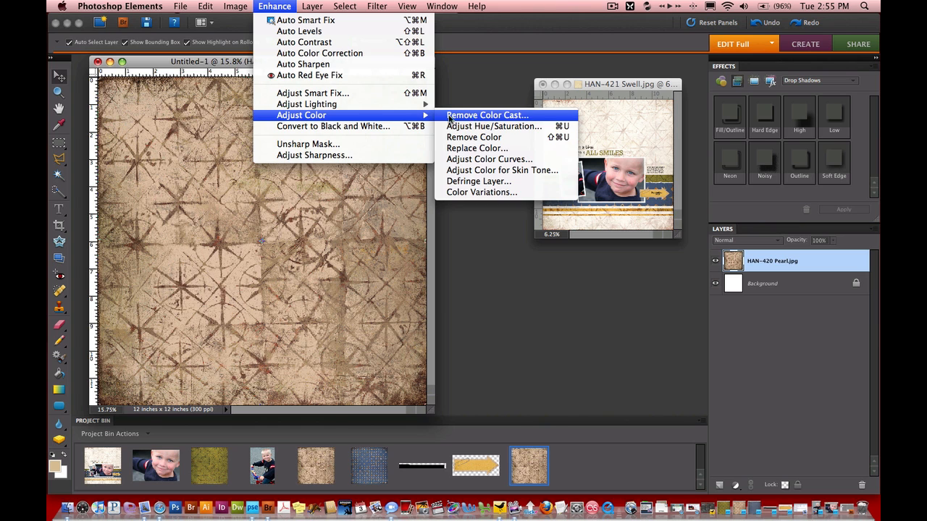
mouse_move(393, 109)
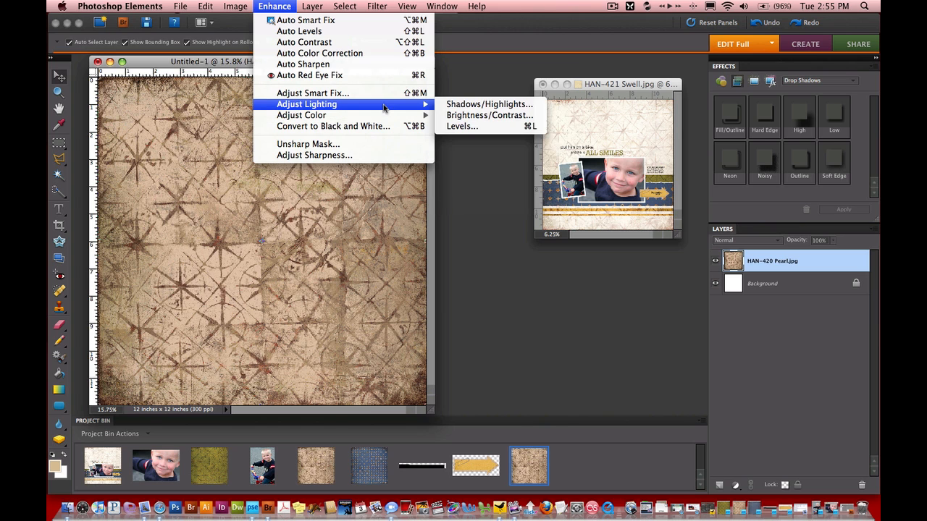
click(462, 126)
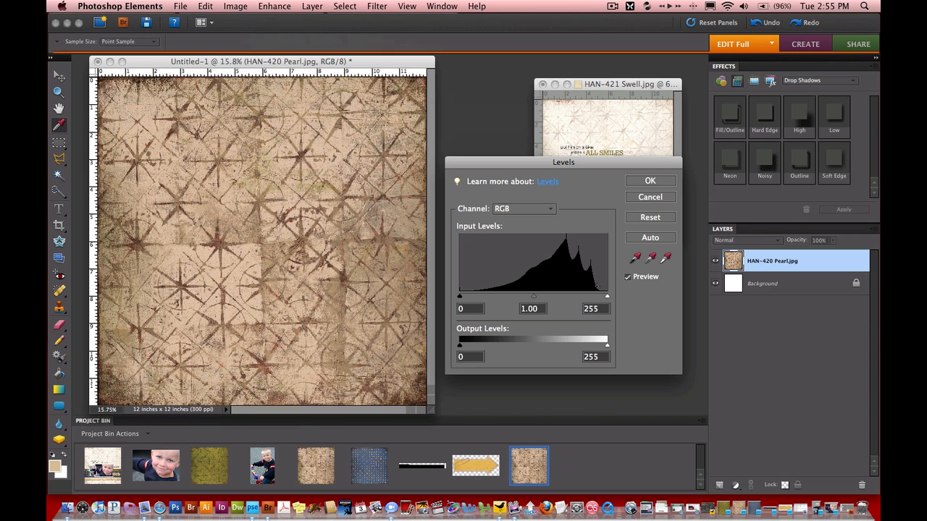
drag(606, 297, 574, 299)
drag(517, 297, 476, 296)
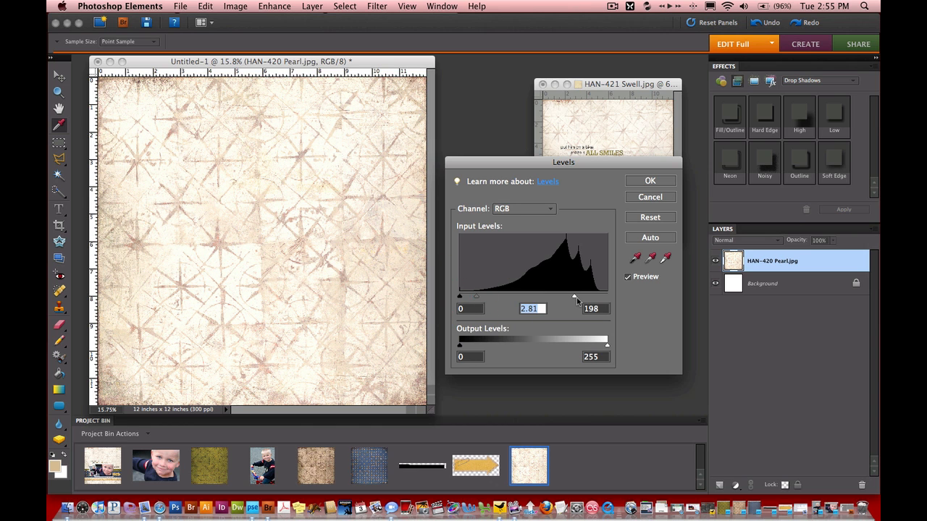
drag(573, 298, 569, 300)
click(649, 181)
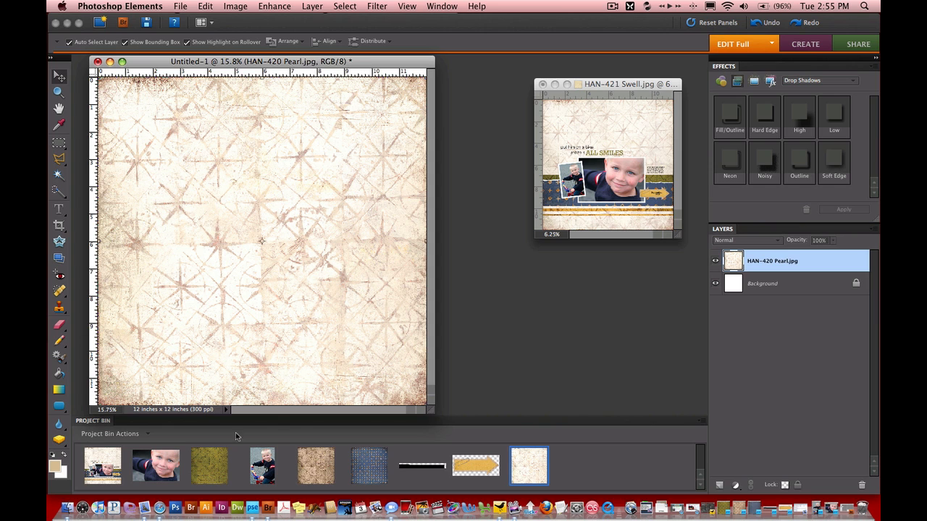
- Open the photos IMG_9141.JPG and IMG_9146.JPG in their own windows and place them side by side over the new layout
double_click(164, 467)
double_click(254, 469)
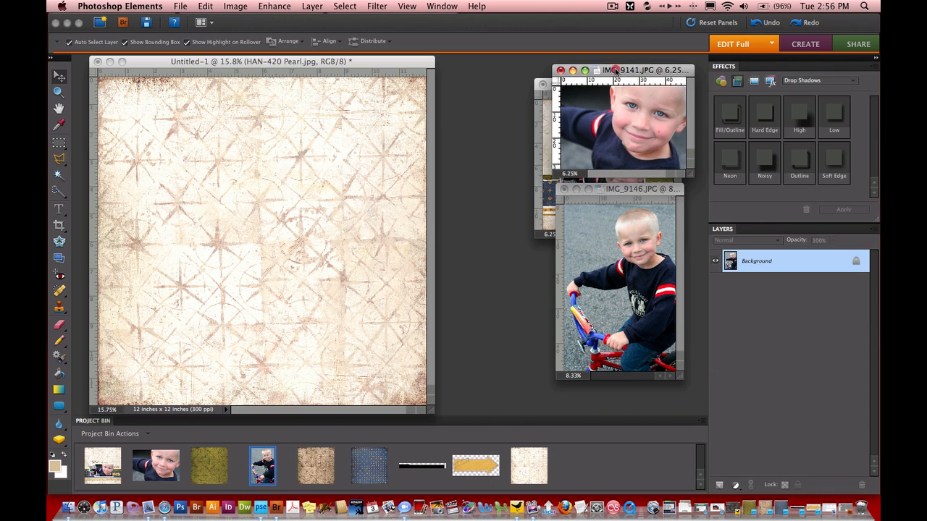
drag(638, 78, 230, 138)
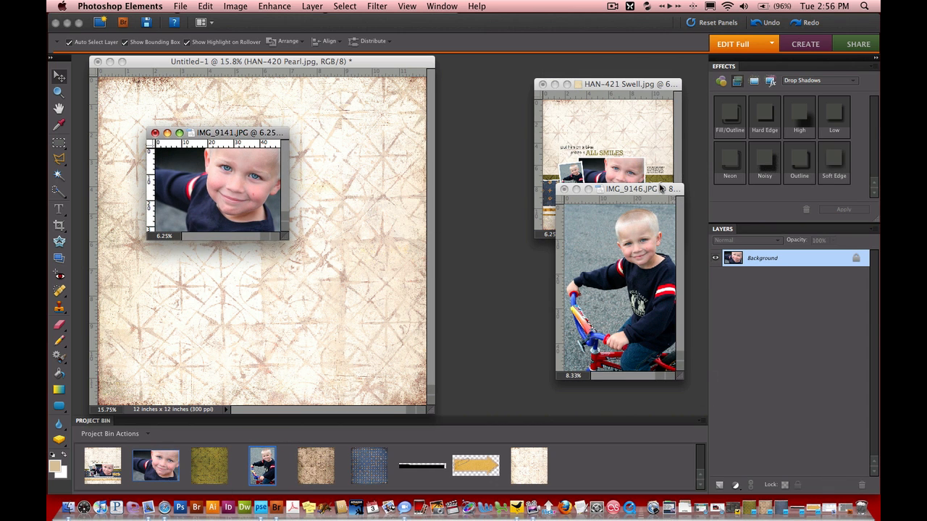
drag(660, 190, 432, 118)
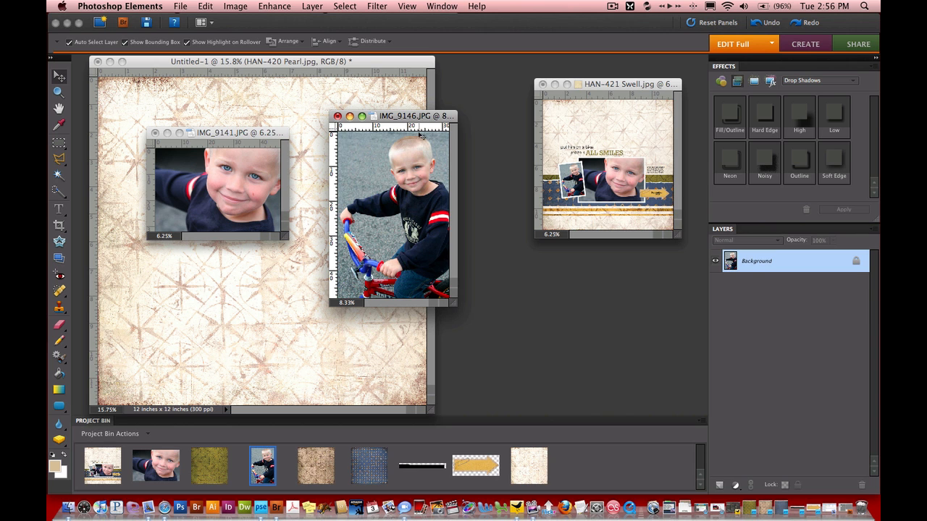
- Crop the whole close-up photo IMG_9141.JPG to 6 in wide by 4 in high at 300 pixels/inch
click(254, 133)
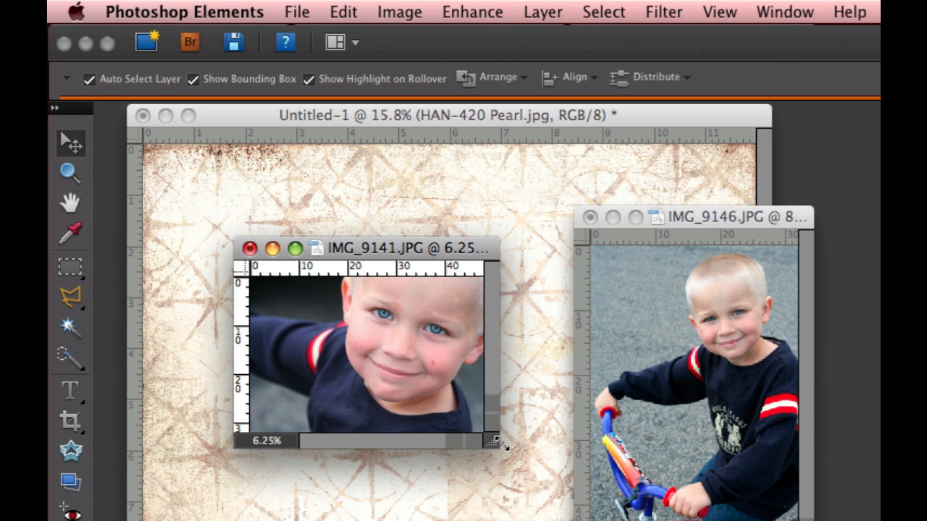
drag(496, 440, 608, 518)
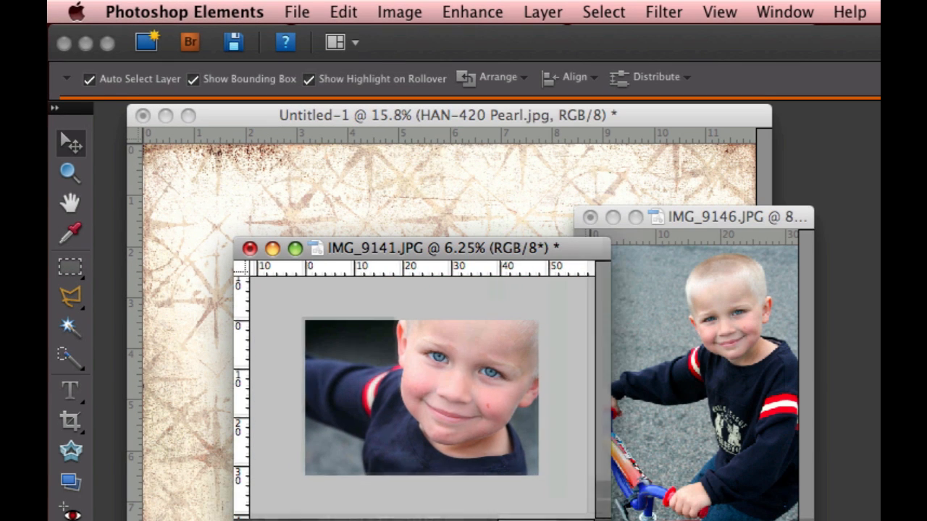
click(71, 423)
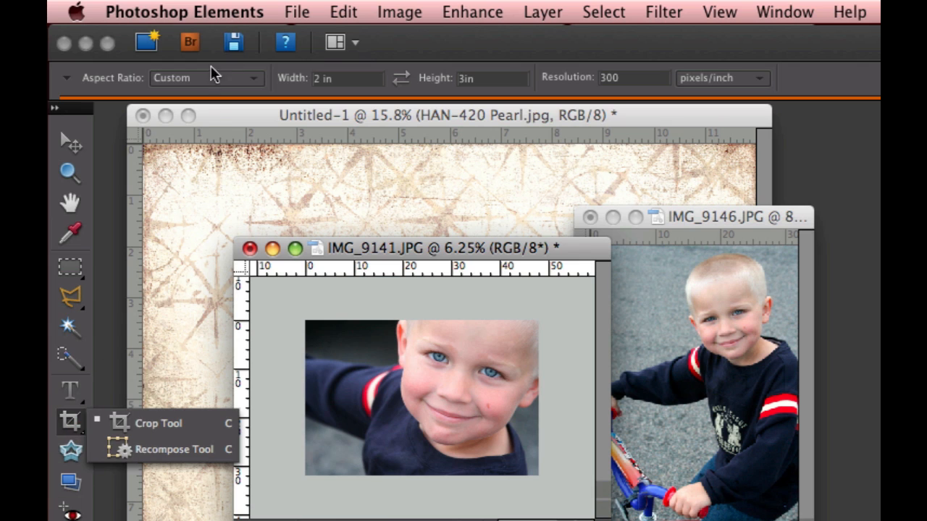
click(327, 78)
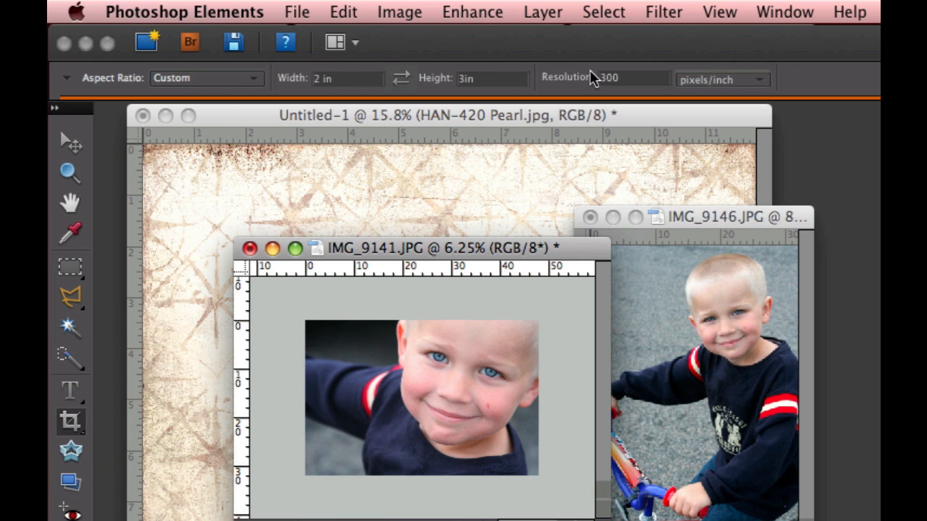
double_click(320, 78)
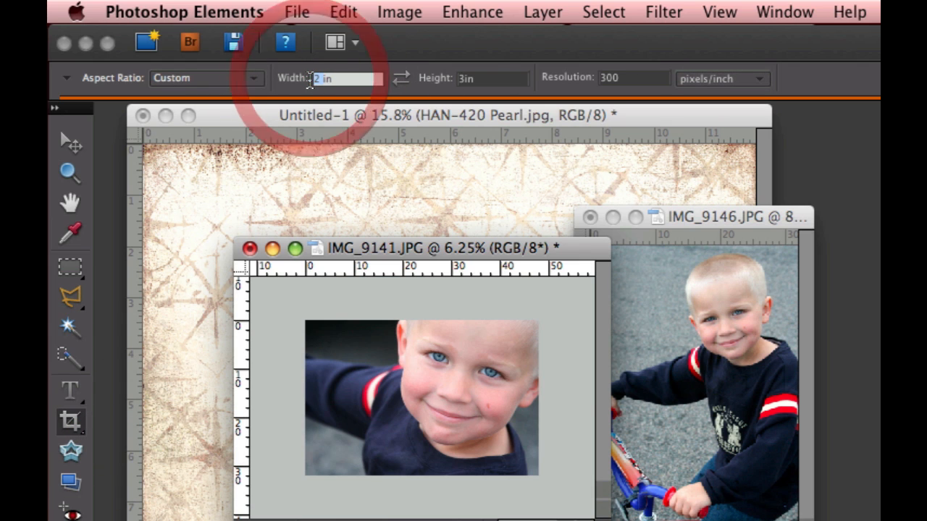
text(6)
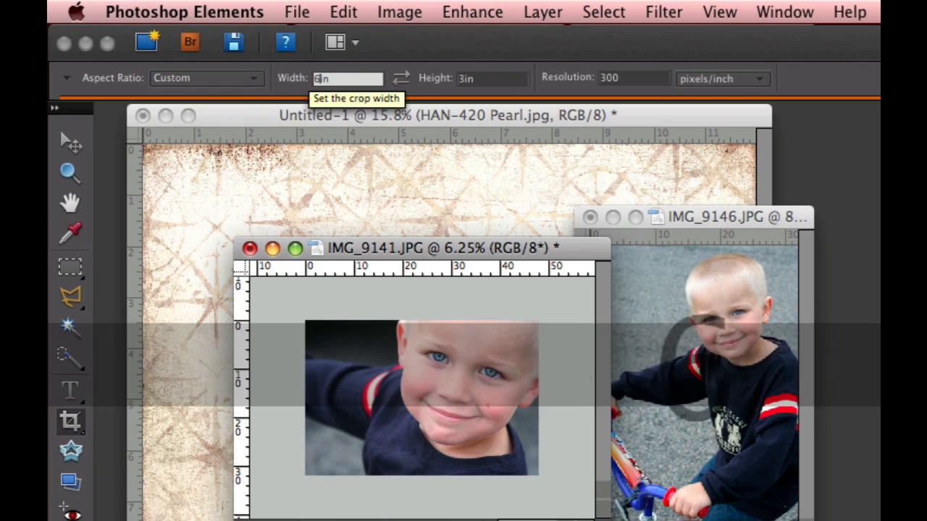
double_click(463, 78)
text(4)
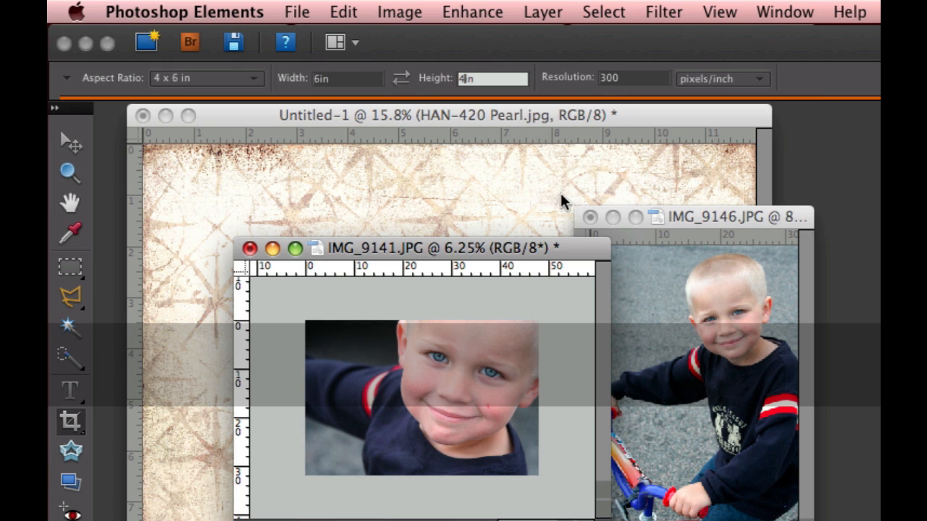
drag(290, 316, 562, 448)
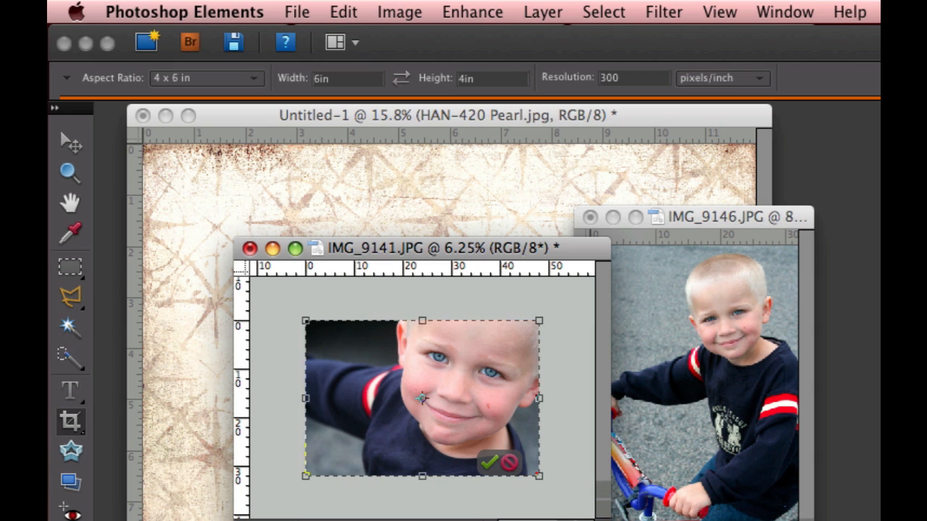
click(488, 462)
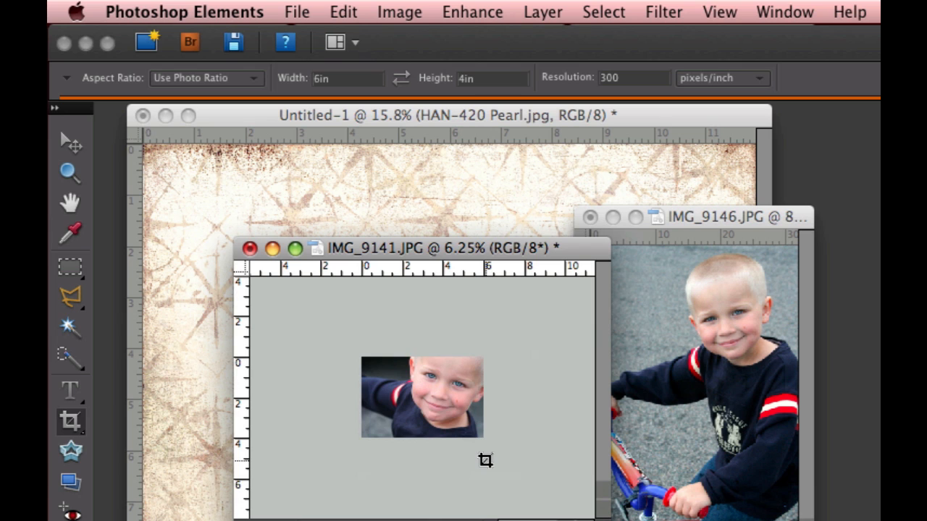
- Add a white border around the cropped IMG_9141.JPG by setting its canvas size to 6.25 by 4.25 inches, anchored at the centre
key(super+equal)
key(super+equal)
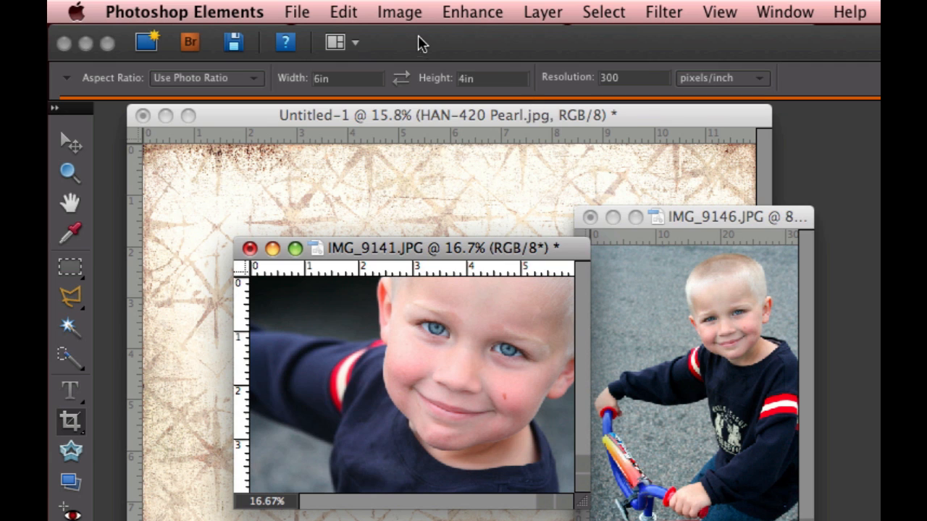
click(403, 12)
mouse_move(442, 144)
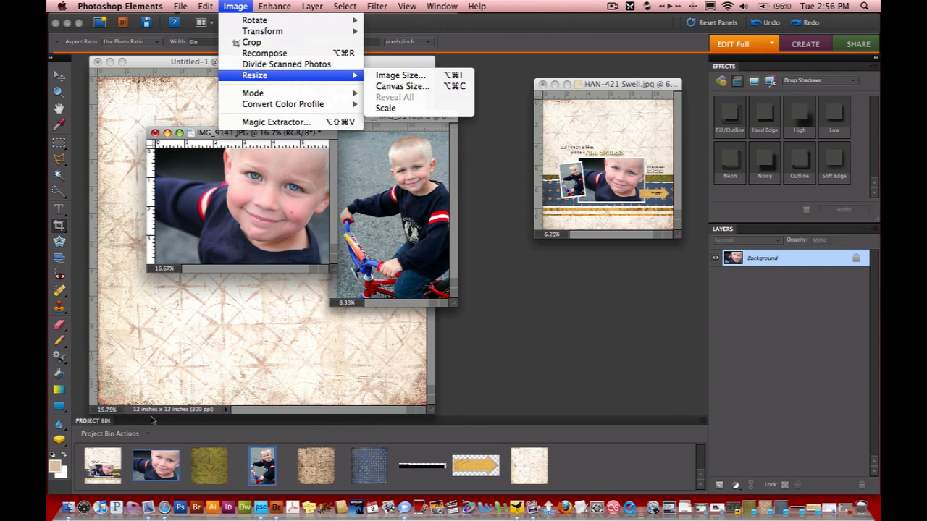
click(416, 87)
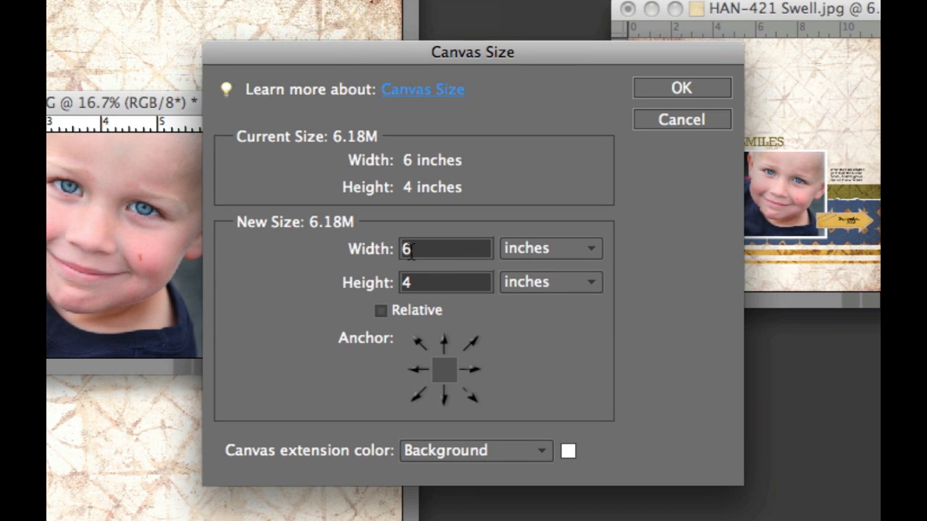
click(417, 252)
text(.2)
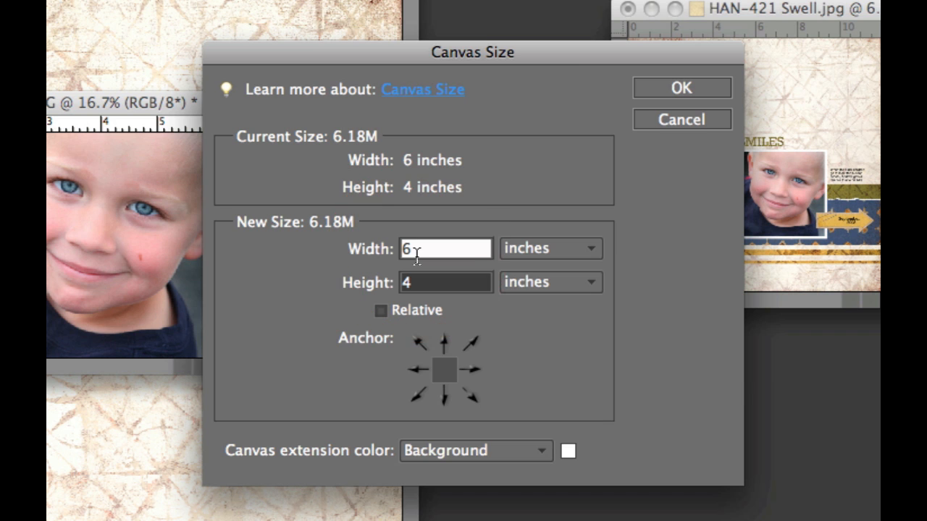
text(5)
key(Tab)
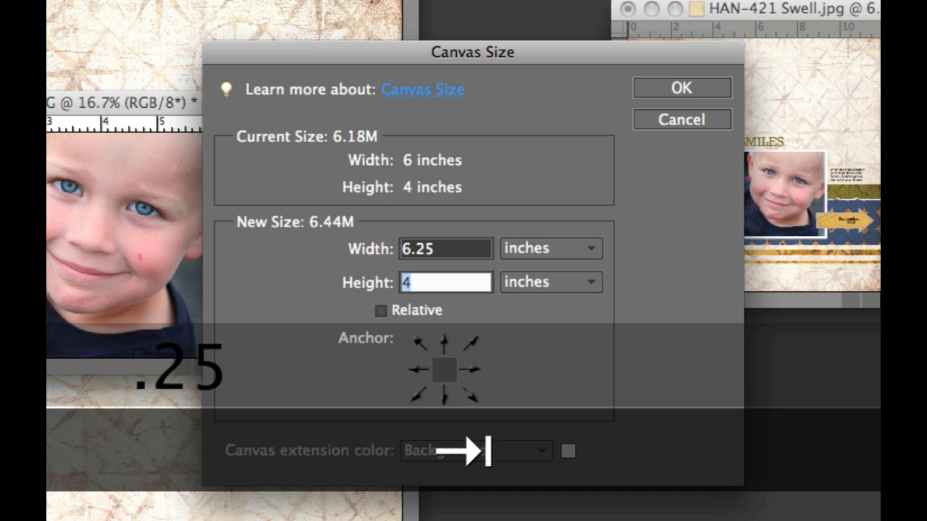
text(4.25)
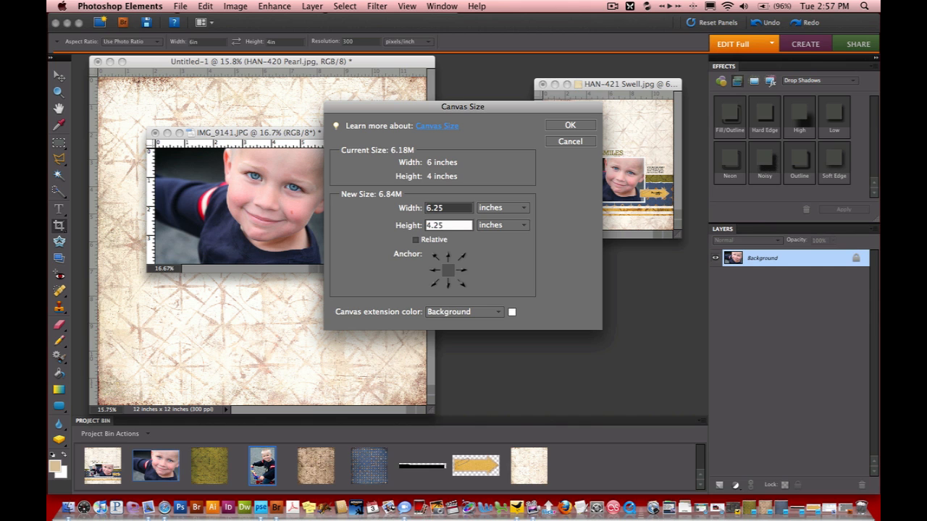
key(Return)
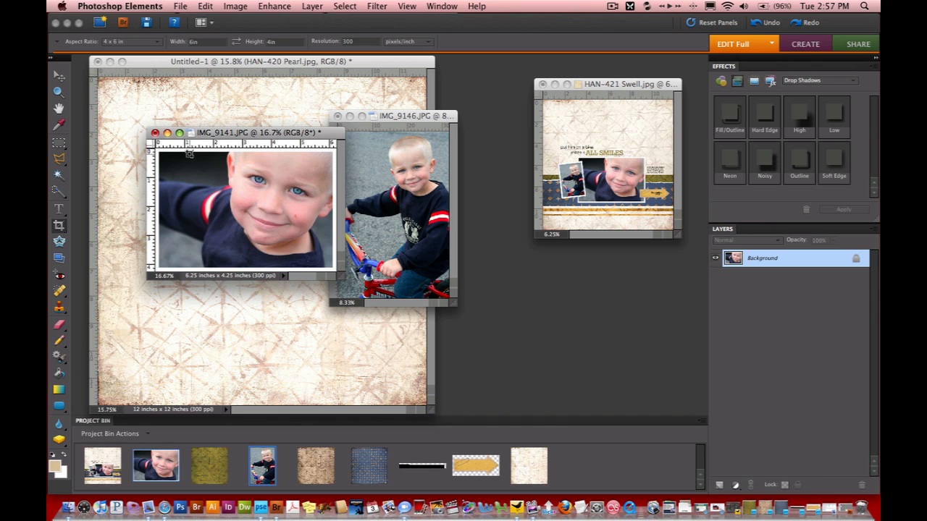
- Copy the white-bordered IMG_9141.JPG onto the layout near the page's centre-right, and move the IMG_9146.JPG window beside the layout
click(58, 75)
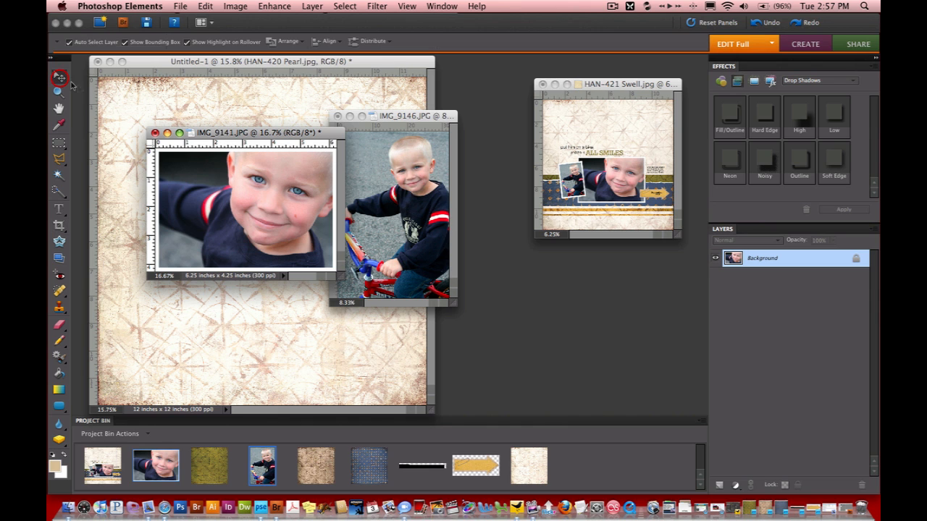
click(232, 321)
drag(231, 321, 332, 250)
drag(455, 117, 548, 113)
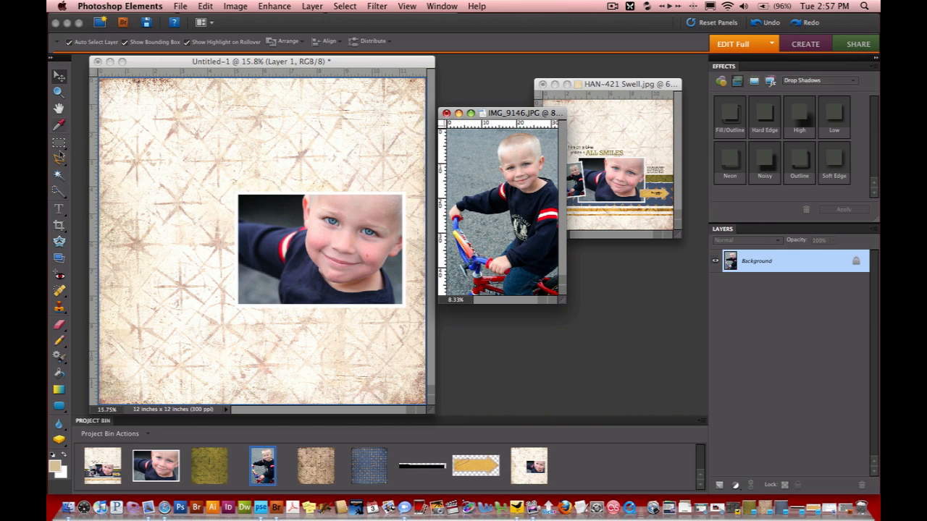
- Crop the whole bike photo IMG_9146.JPG to 2 in wide by 3 in high at 300 pixels/inch and enlarge its view
click(59, 226)
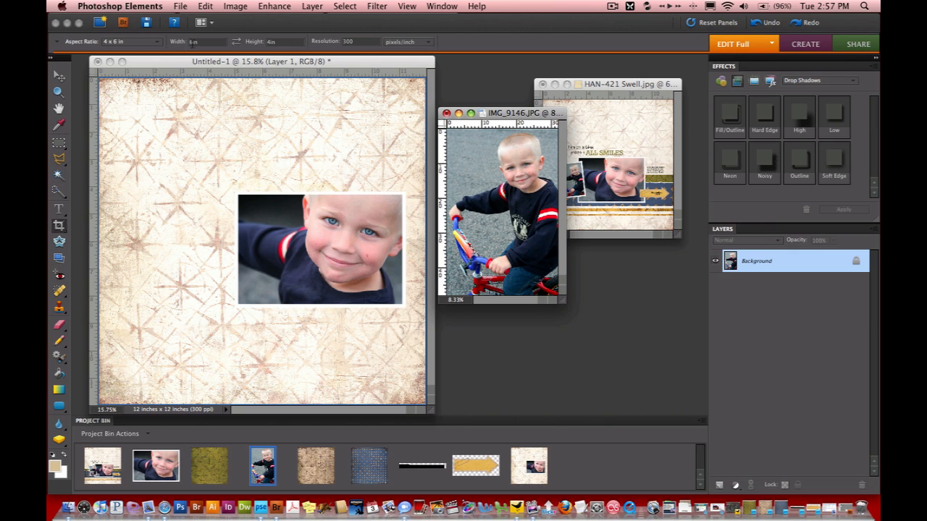
click(192, 42)
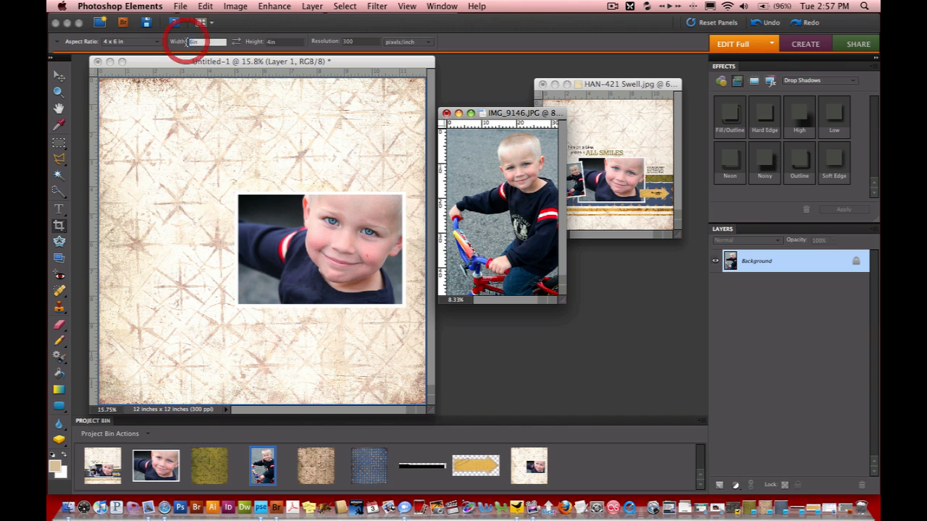
text(2in)
click(269, 42)
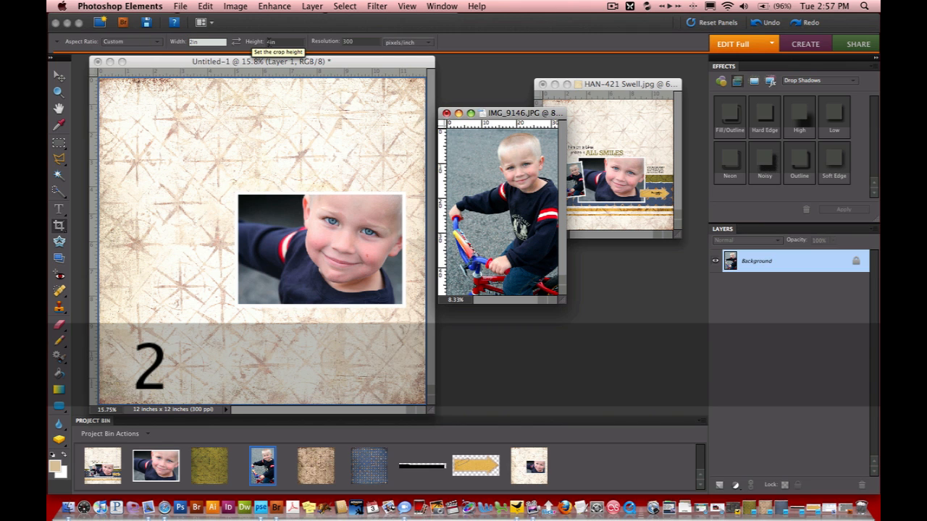
text(3in)
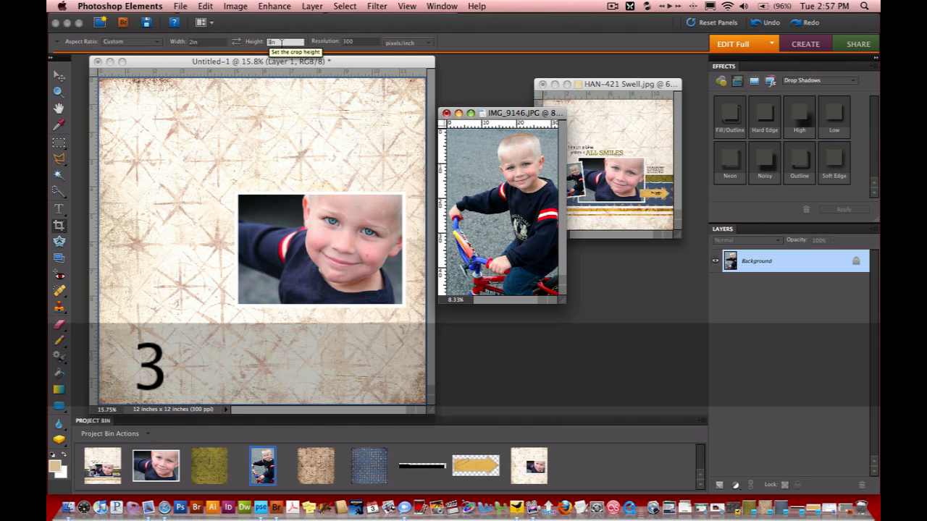
click(503, 113)
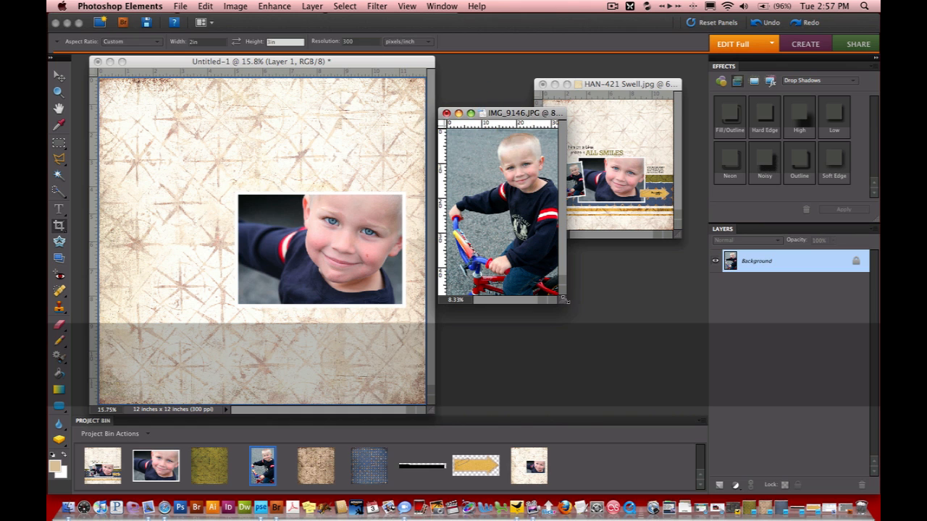
drag(564, 300, 606, 349)
key(Return)
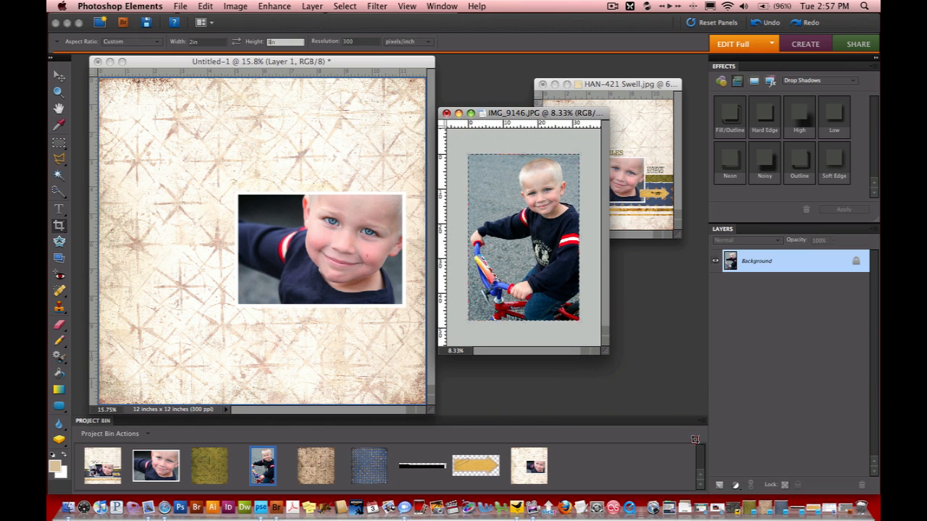
key(super+equal)
key(super+equal)
key(super+equal)
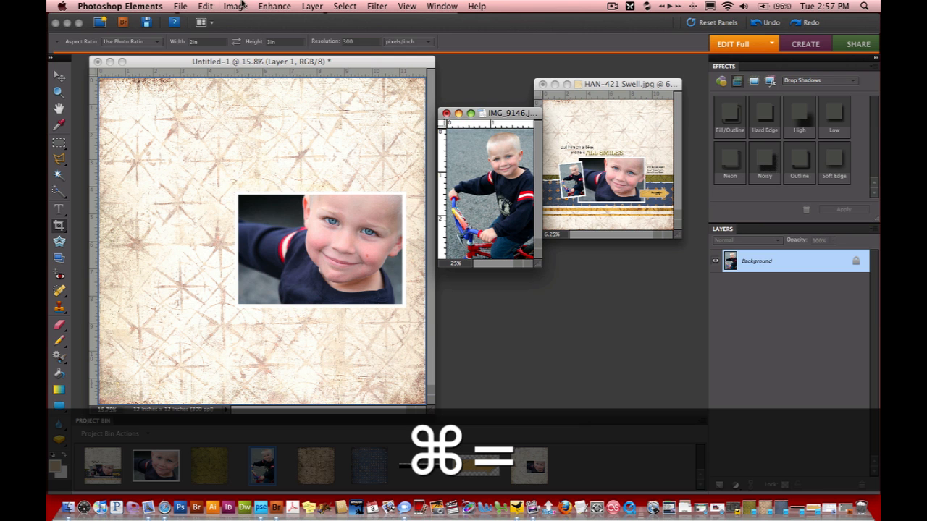
- Add a white border around the cropped IMG_9146.JPG by setting its canvas size to 2.25 by 3.25 inches, anchored at the centre
click(236, 6)
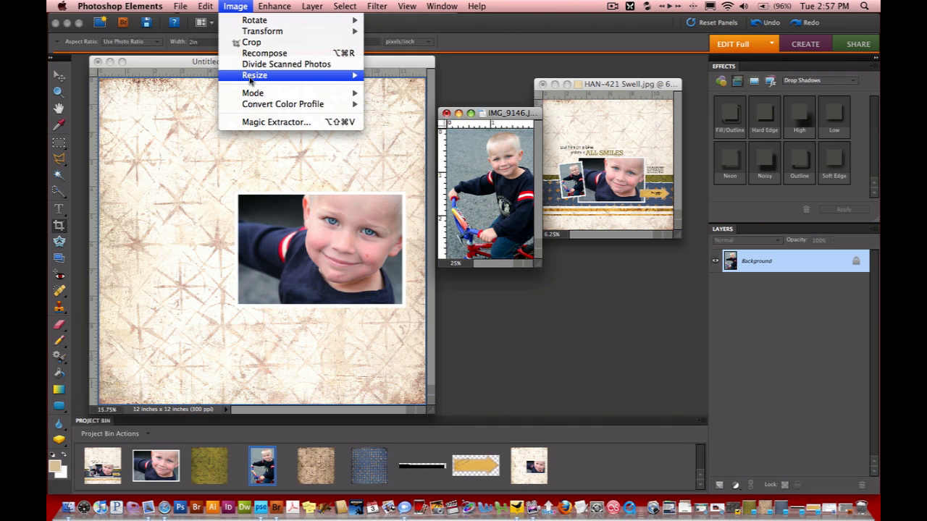
mouse_move(251, 80)
click(398, 86)
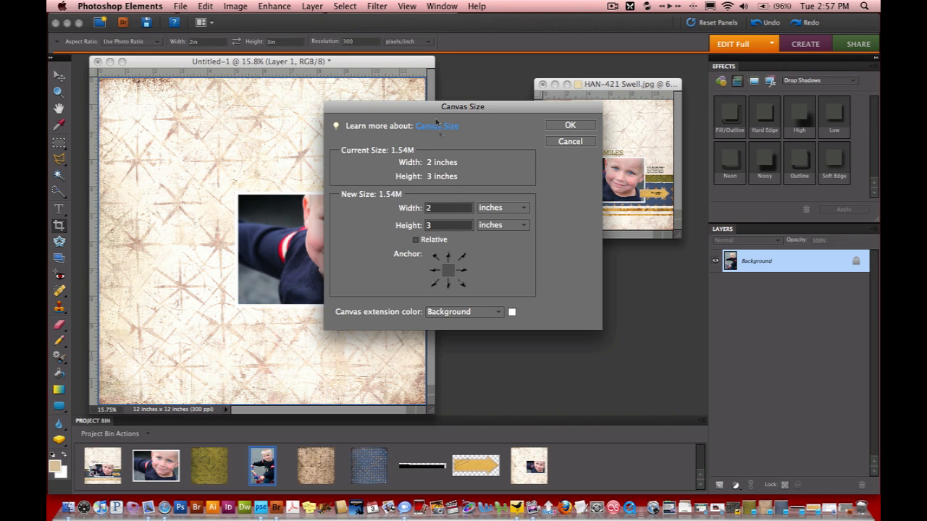
click(440, 207)
text(.25)
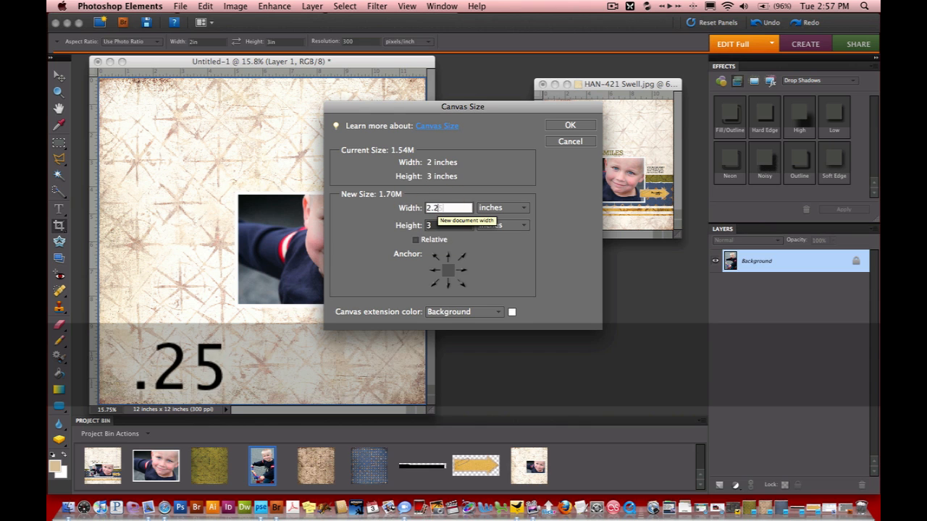
click(435, 226)
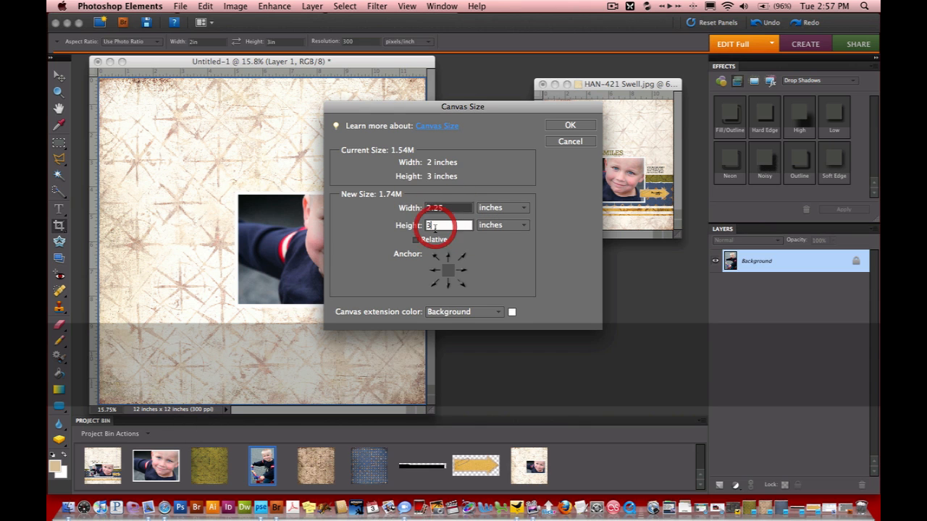
text(.25)
key(Return)
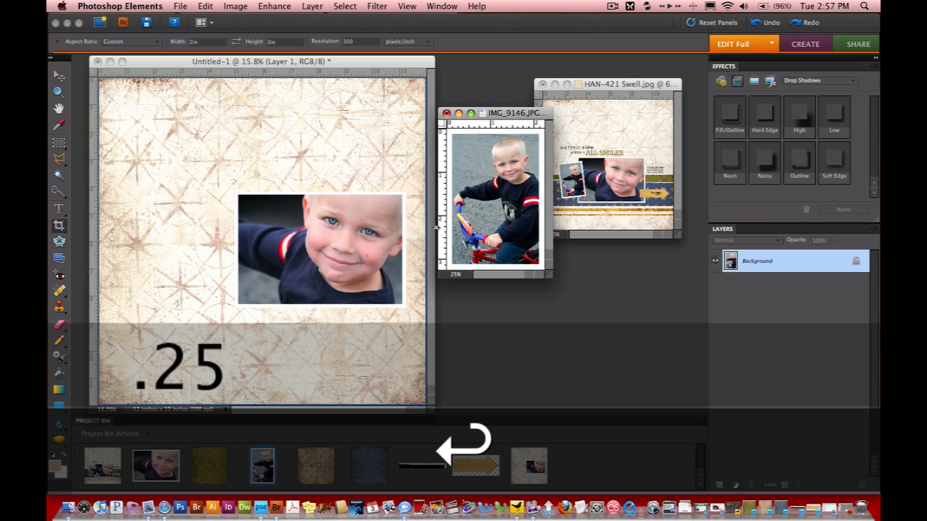
- Copy the bordered bike photo onto the layout to the left of the close-up, put its source window away, and shift both photos lower
key(v)
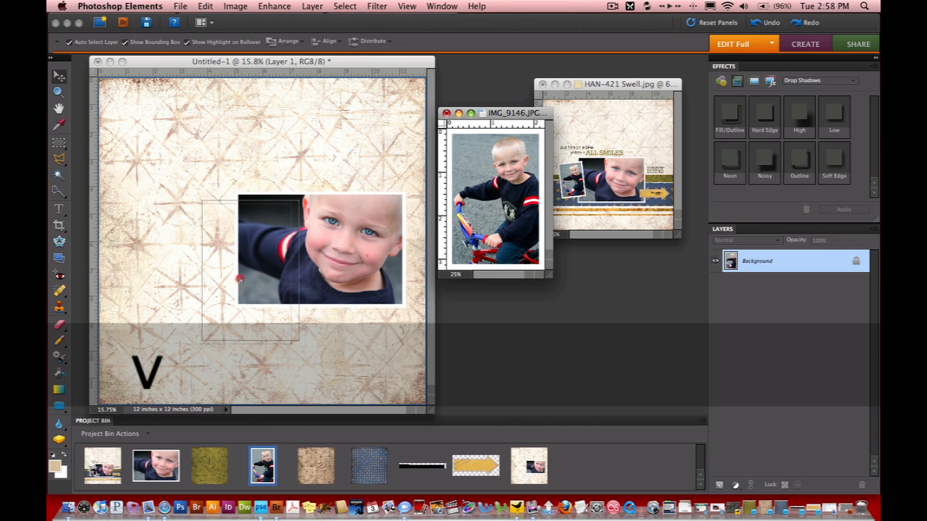
drag(240, 279, 204, 271)
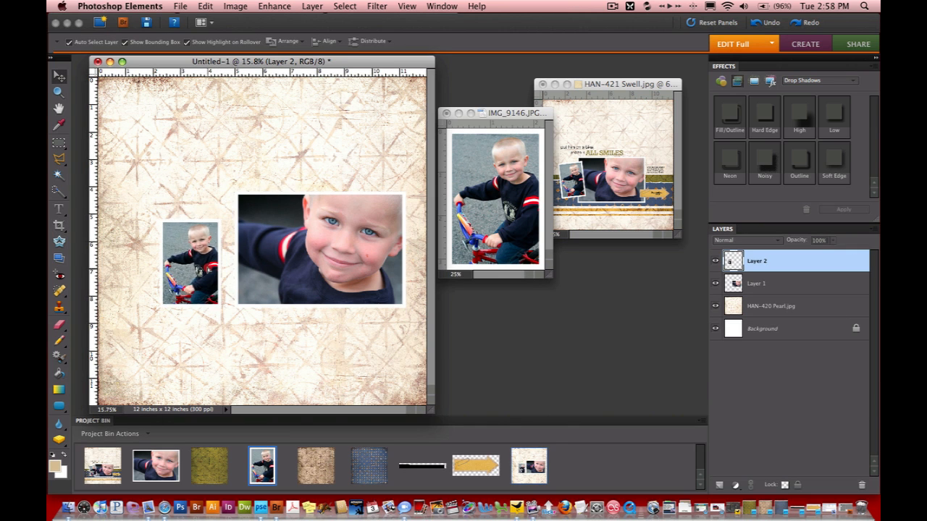
click(459, 114)
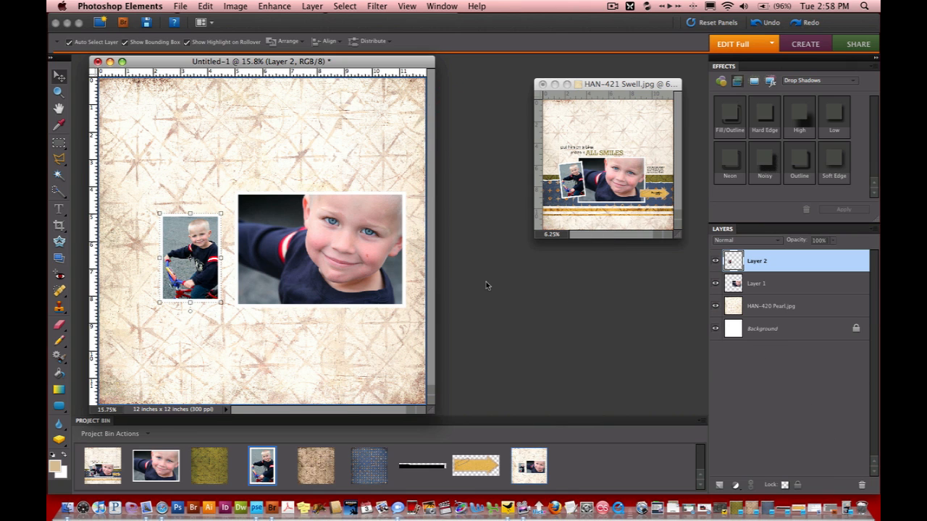
drag(317, 266, 302, 305)
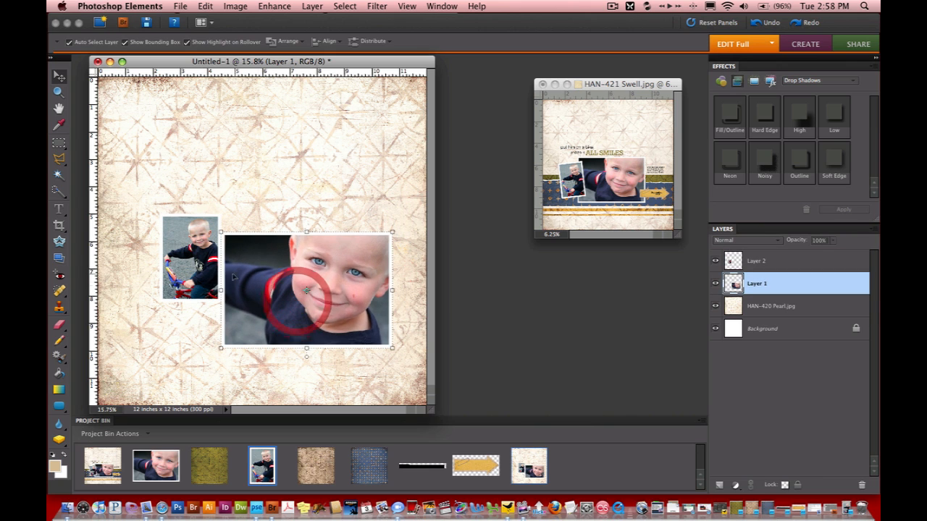
drag(195, 267, 181, 299)
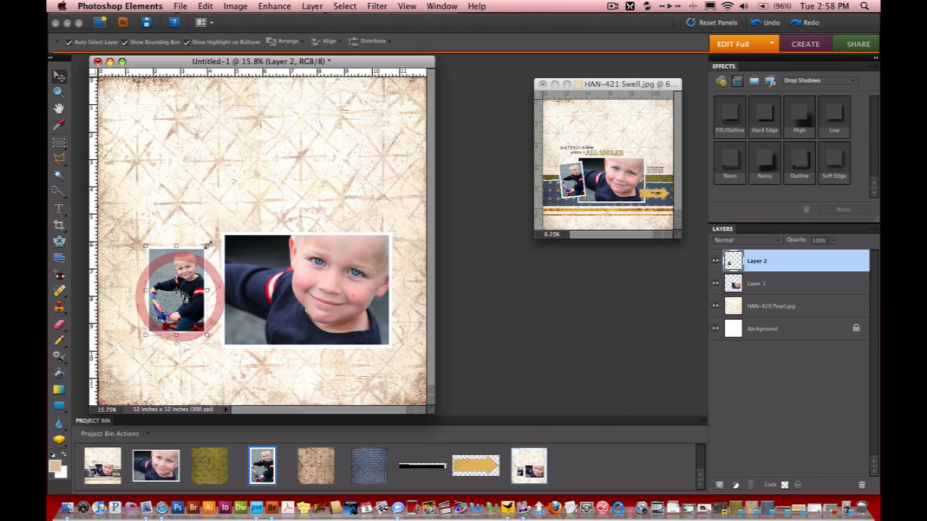
- Tilt the bike photo to -6.0° overlapping the close-up's left edge, and shift both photos together slightly to the left
click(209, 241)
drag(209, 241, 201, 234)
drag(177, 289, 209, 288)
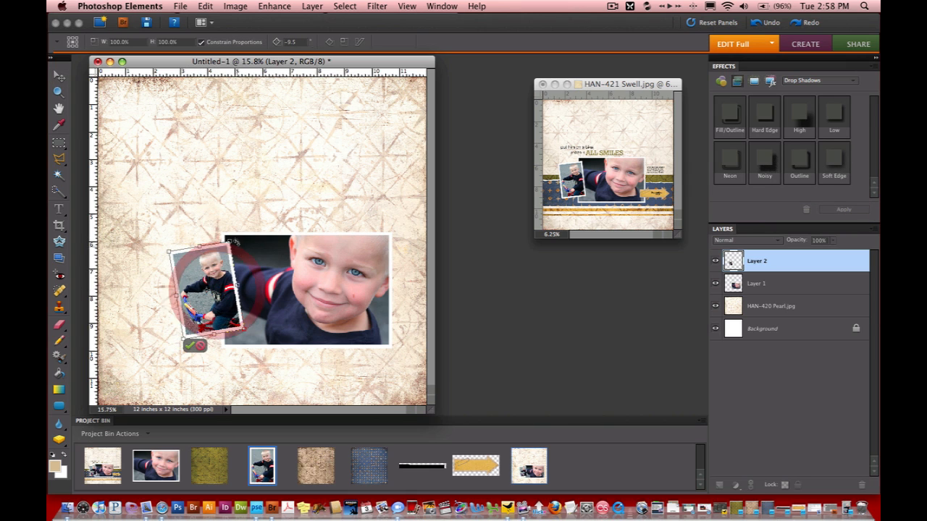
drag(241, 239, 244, 241)
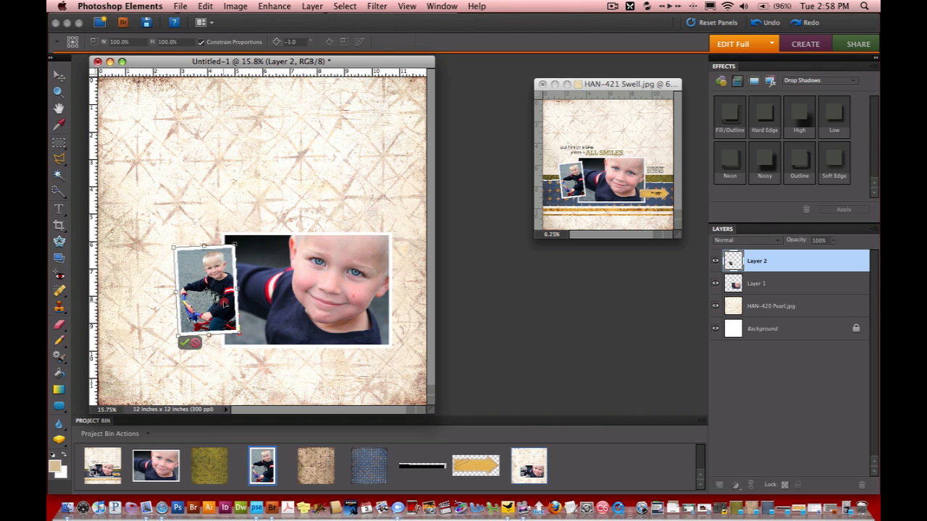
drag(223, 300, 226, 300)
click(244, 236)
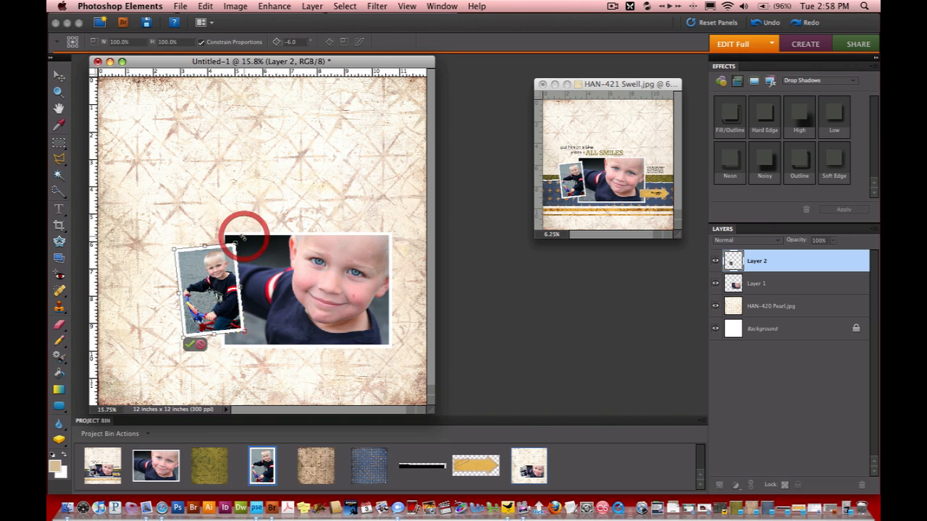
shift+click(298, 300)
drag(298, 301, 289, 300)
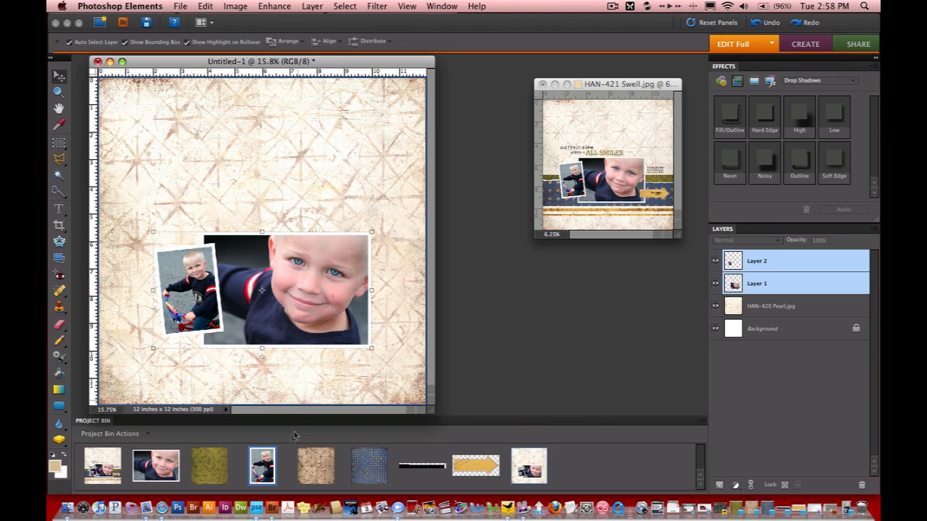
- Add the HAN-423 Rip.jpg paper directly above the HAN-420 Pearl.jpg layer, and enlarge the layout window beyond the page edges
click(819, 312)
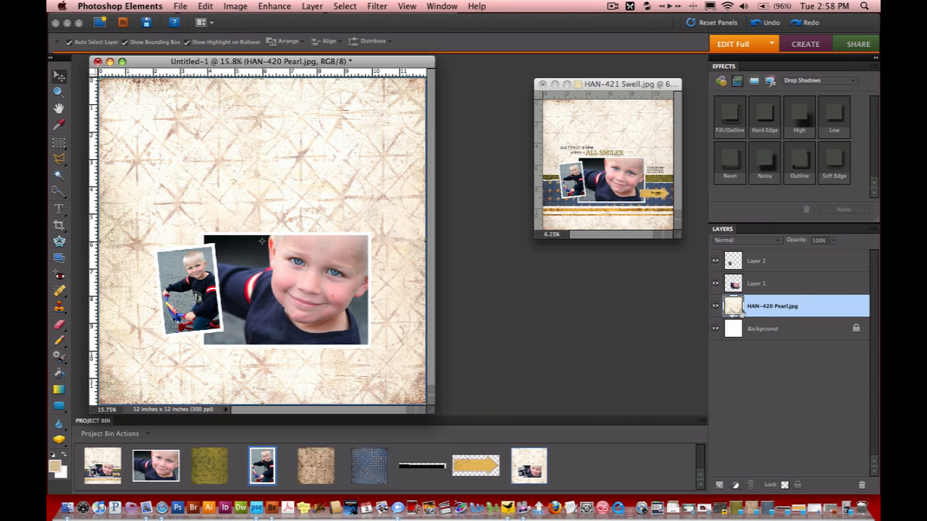
drag(212, 475, 235, 176)
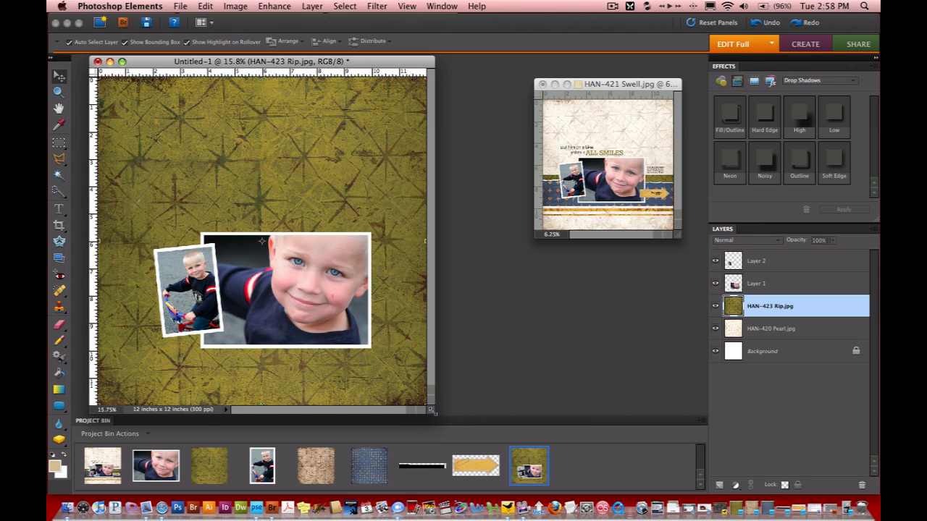
drag(430, 410, 471, 420)
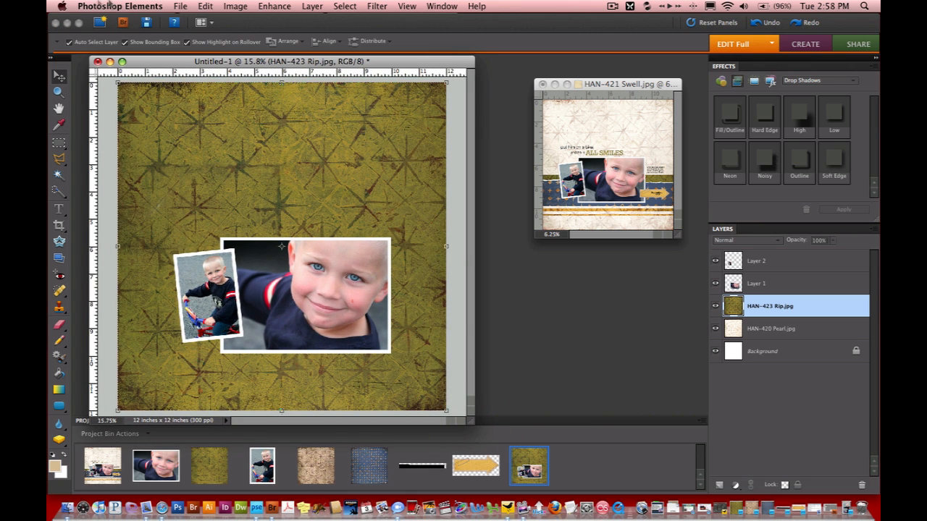
- Trim the HAN-423 Rip.jpg paper to a full-width strip about 2 in tall, starting about 7 in down the page, and deselect
click(60, 145)
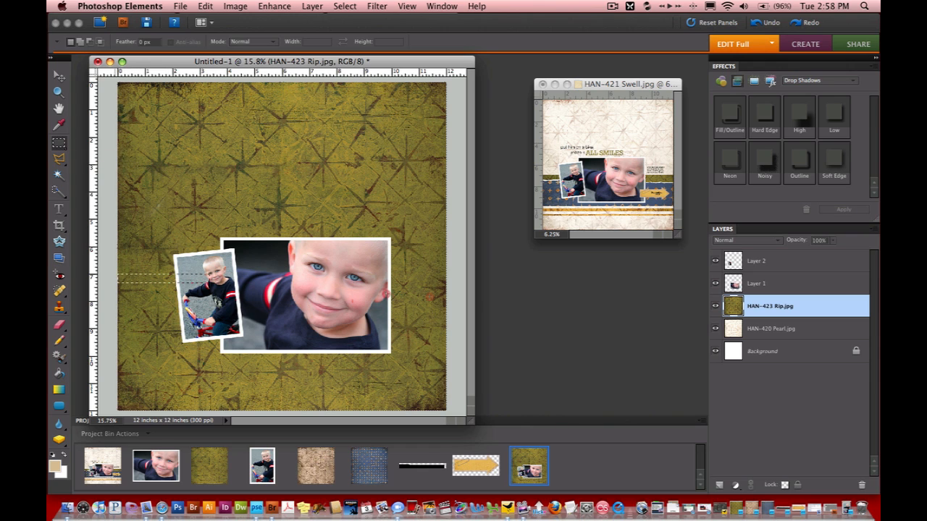
drag(578, 303, 578, 332)
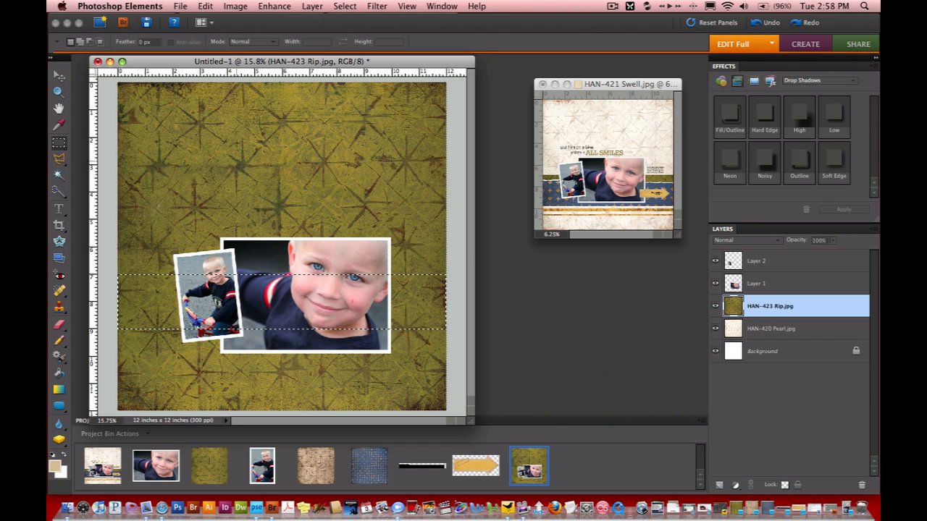
click(345, 6)
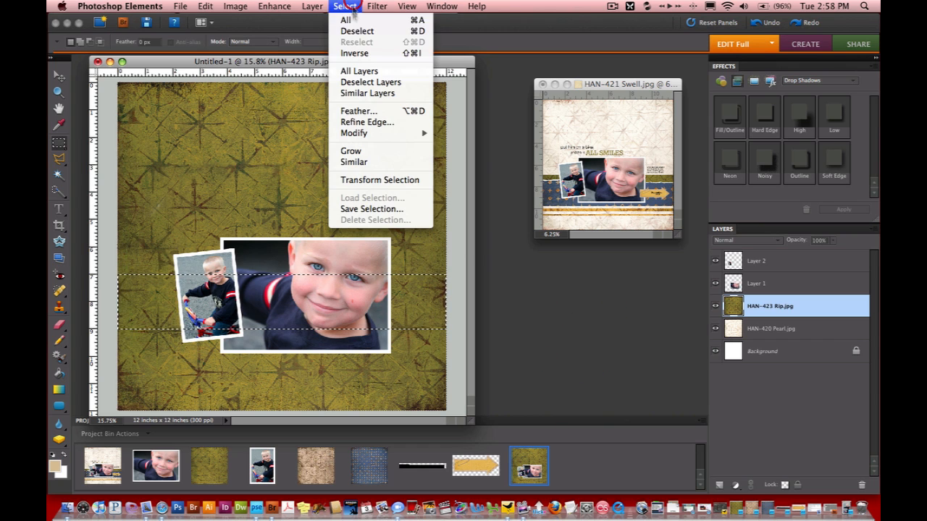
click(354, 53)
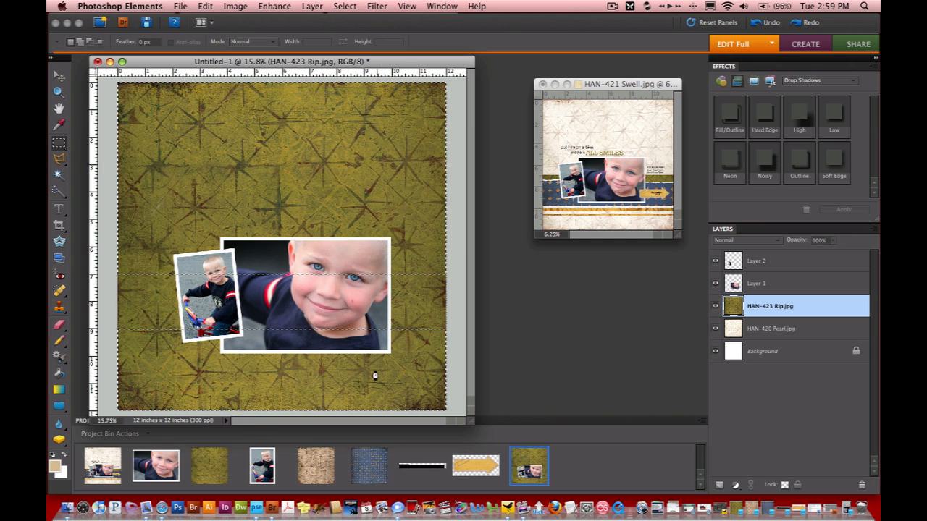
key(Delete)
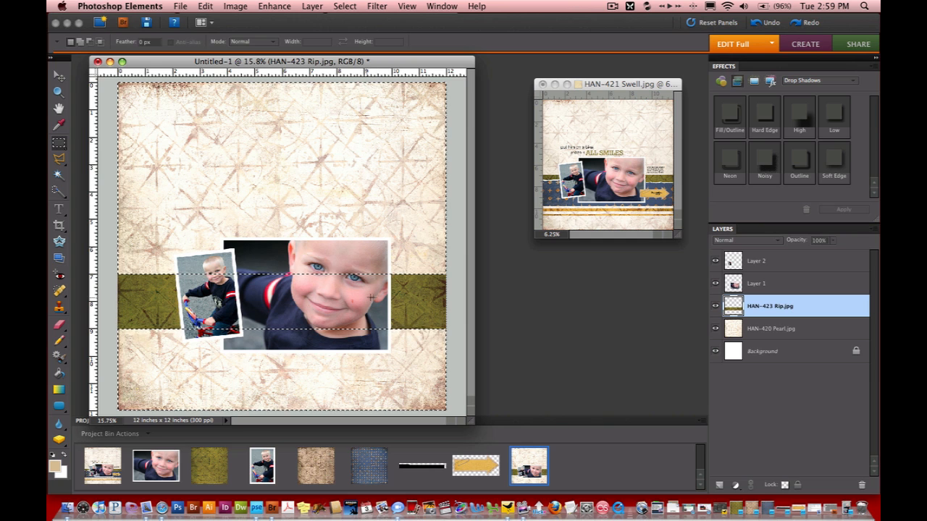
click(440, 300)
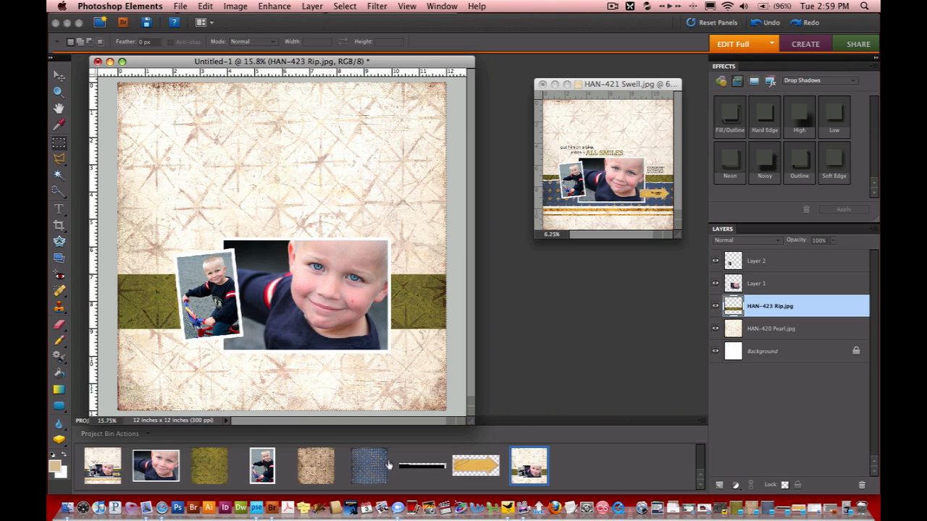
- Add the HAN-415 Hydro.jpg paper to the layout and move its layer beneath the HAN-423 Rip.jpg strip
drag(374, 473, 305, 217)
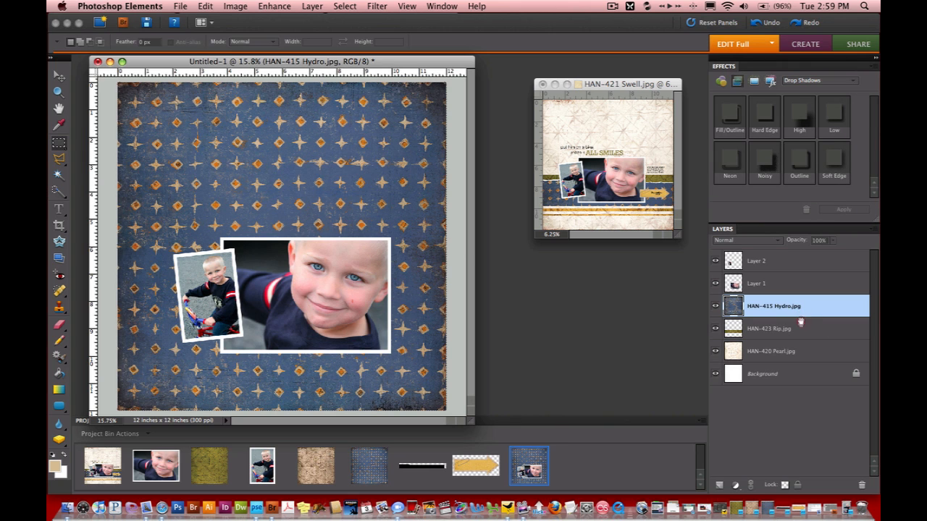
drag(801, 323, 802, 335)
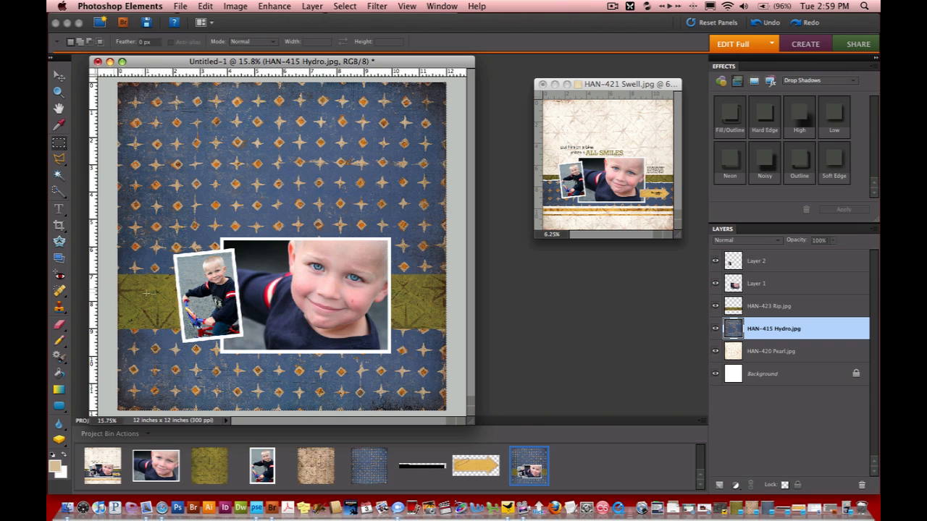
- Trim the HAN-415 Hydro.jpg paper to a full-width strip about 2.9 in tall, deselect, and move its layer above HAN-423 Rip.jpg
click(58, 144)
drag(111, 283, 474, 351)
click(344, 6)
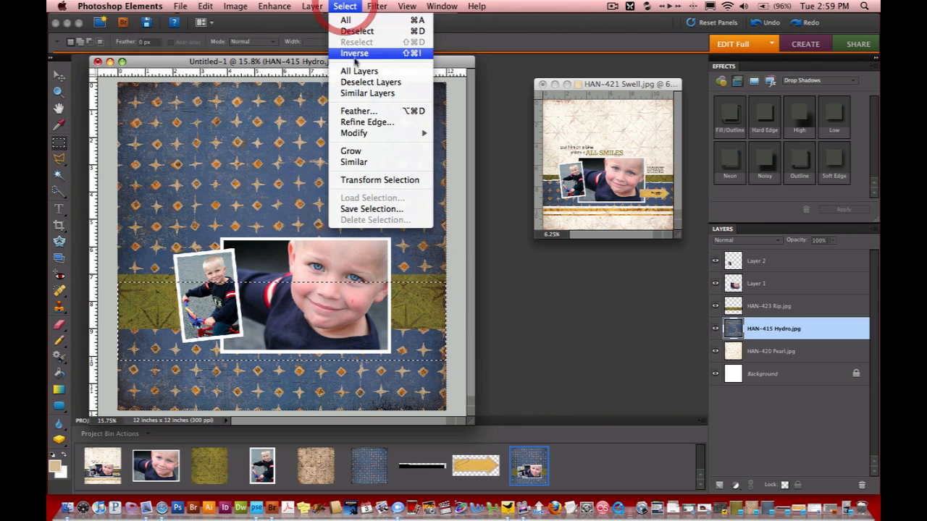
click(357, 54)
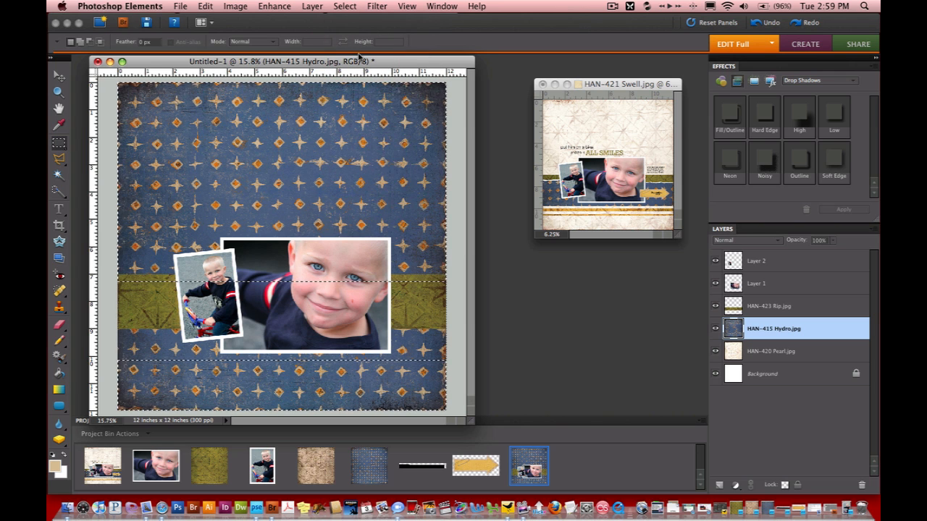
key(Delete)
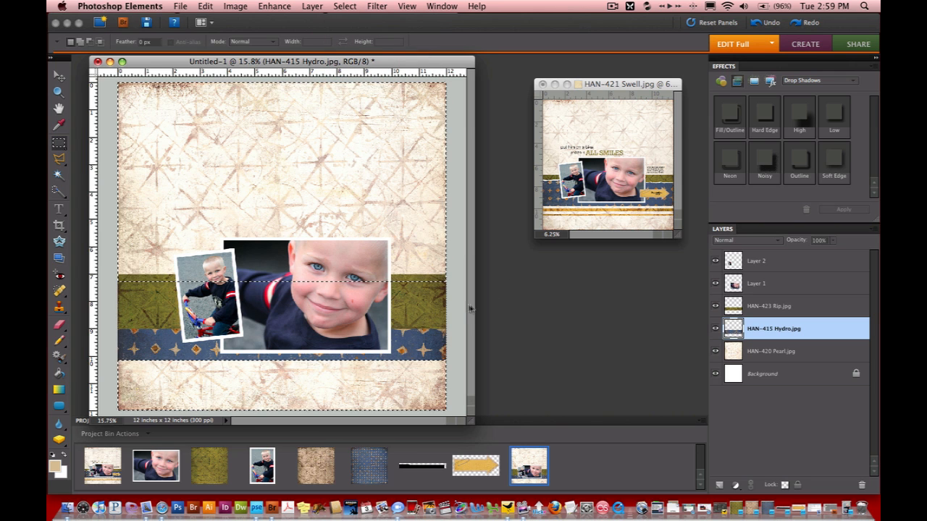
key(m)
click(430, 244)
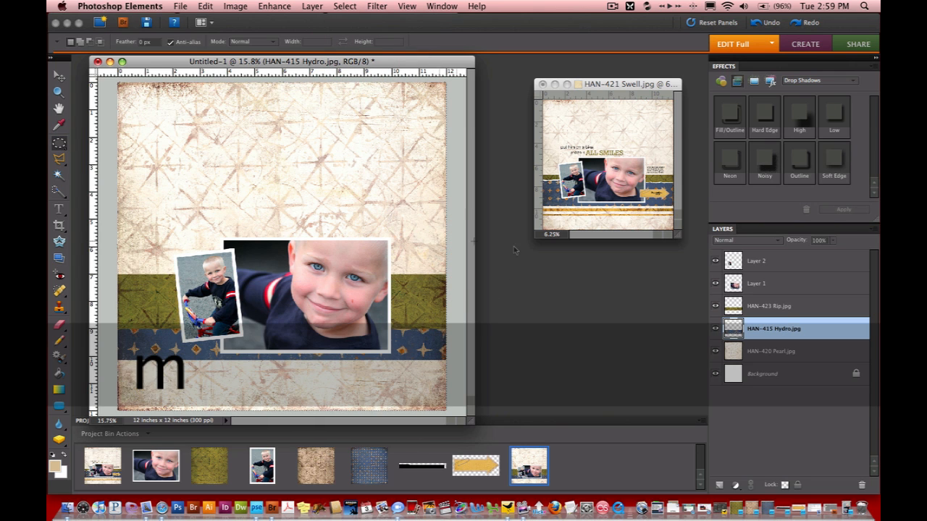
drag(819, 327, 818, 305)
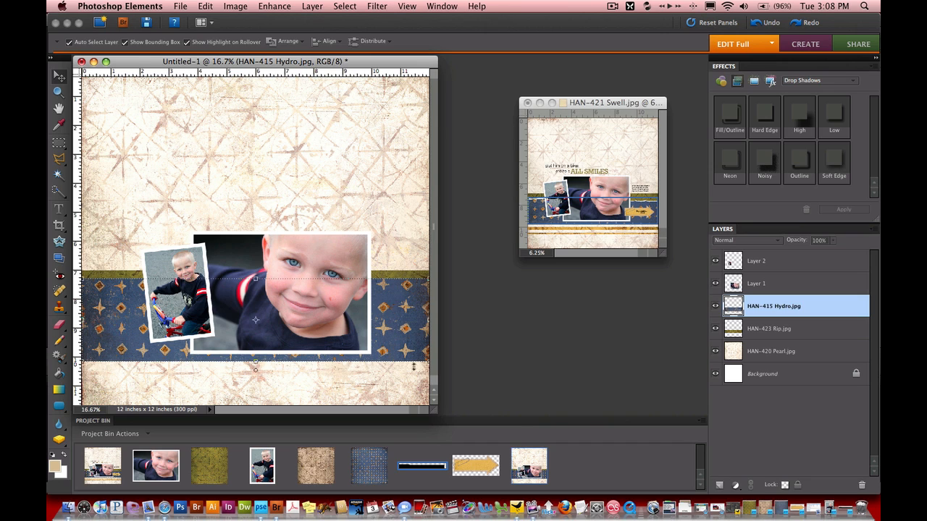
- Open texture3.psd, uncover the layout behind it, and check what Layer 5 and Layer 4 each contain by toggling their visibility
double_click(435, 467)
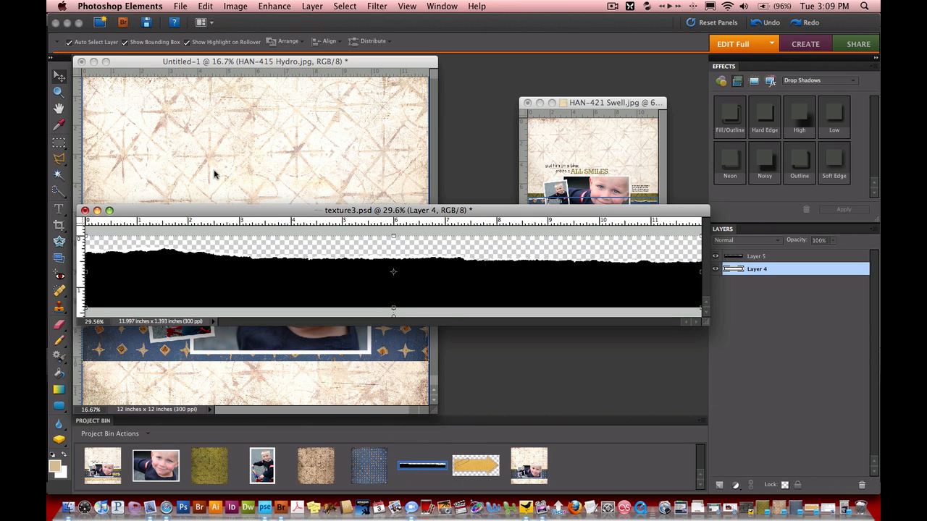
drag(219, 218, 216, 147)
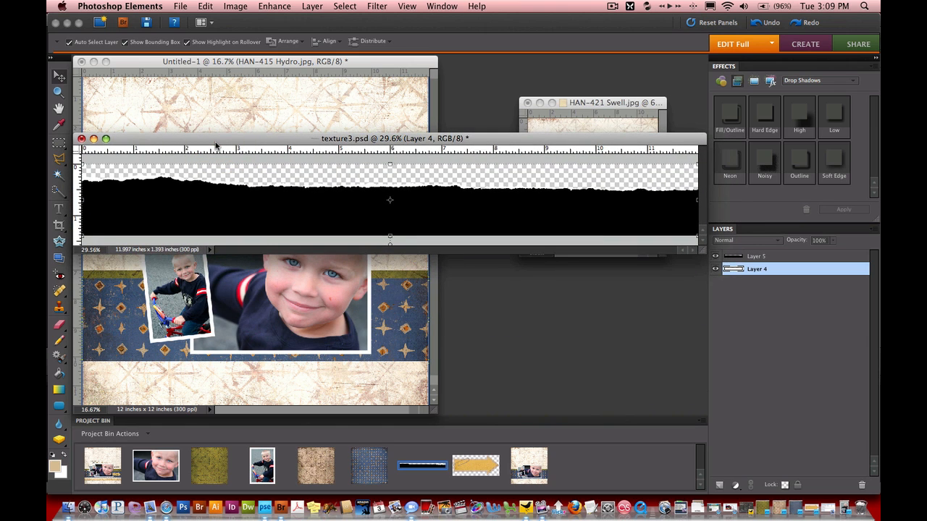
click(734, 259)
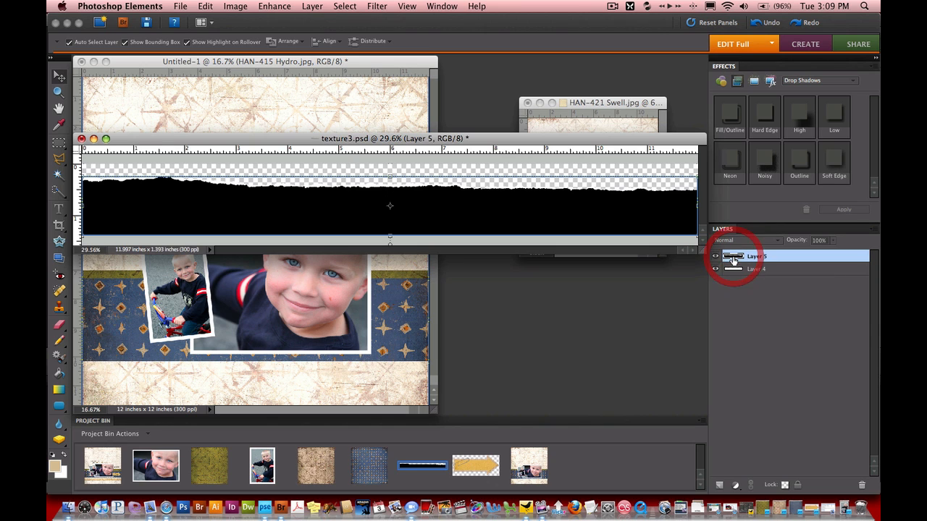
click(715, 257)
click(717, 256)
click(715, 269)
click(715, 270)
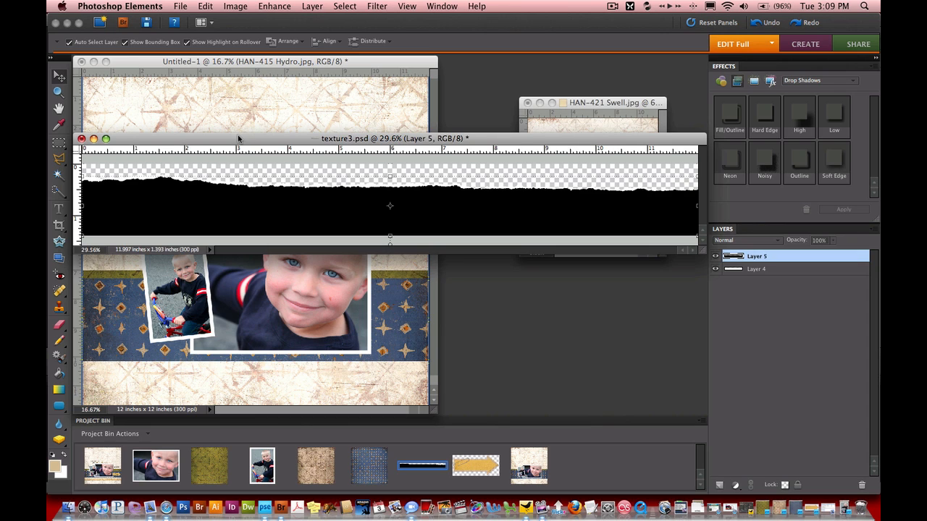
- Copy both texture3.psd layers into the layout and align the torn edge across the page near the HAN-415 Hydro.jpg strip's upper edge
super+click(796, 270)
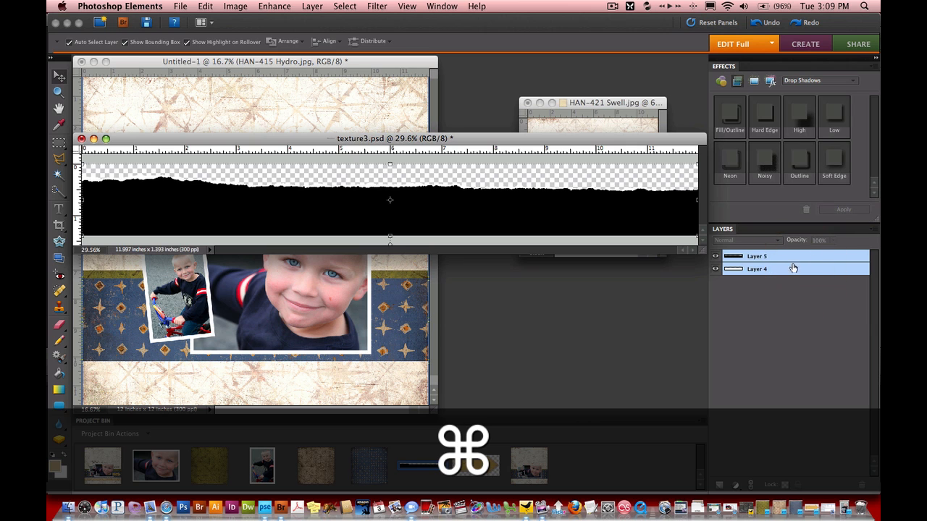
drag(791, 259, 332, 107)
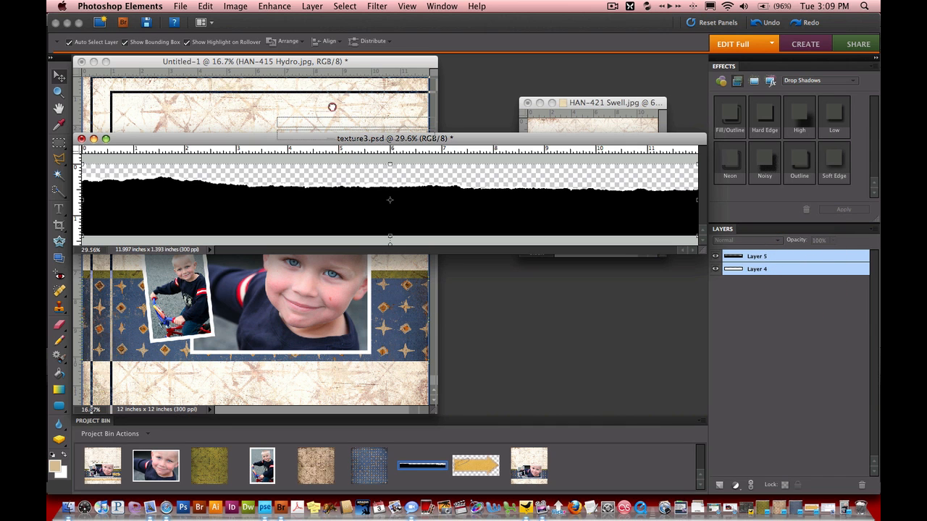
mouse_move(227, 107)
mouse_down()
mouse_move(191, 108)
mouse_move(208, 123)
mouse_up()
drag(208, 121, 210, 307)
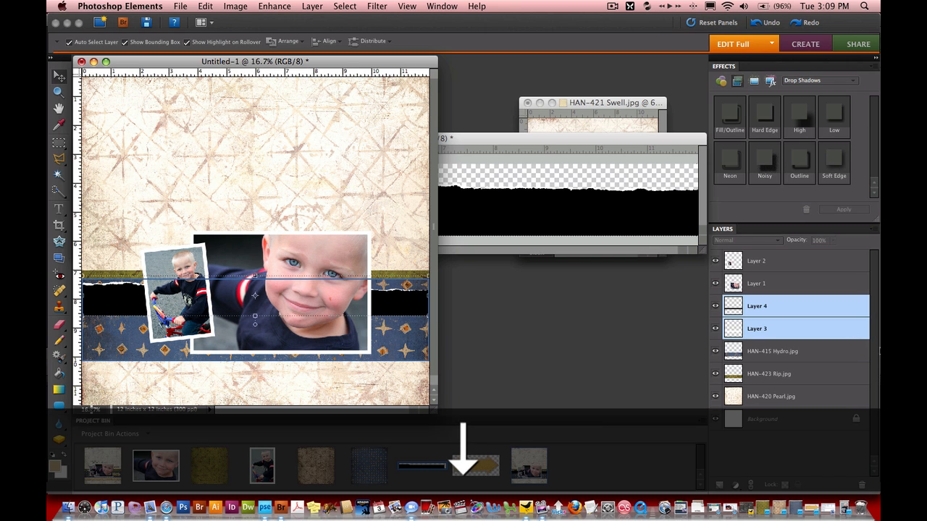
- Duplicate the HAN-415 Hydro.jpg layer, place the copy directly above Layer 4, and clip it to that torn shape
click(836, 355)
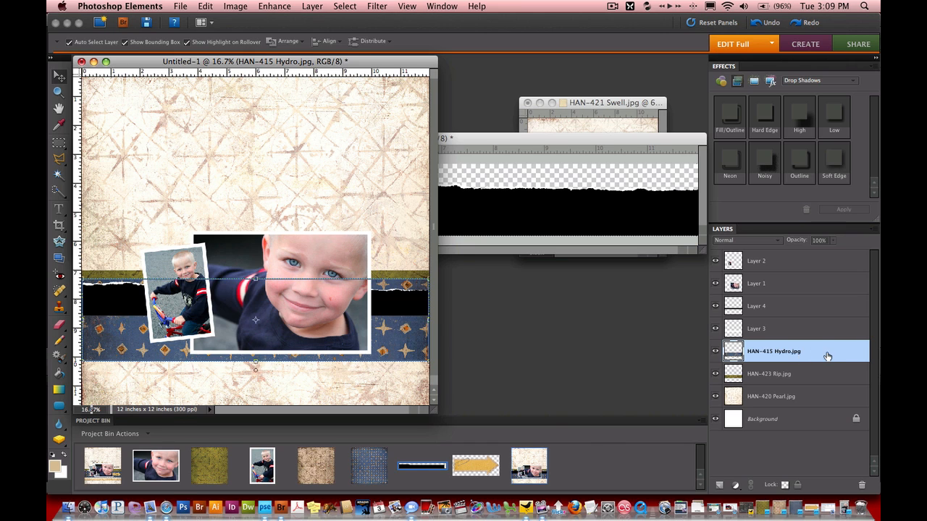
ctrl+click(828, 355)
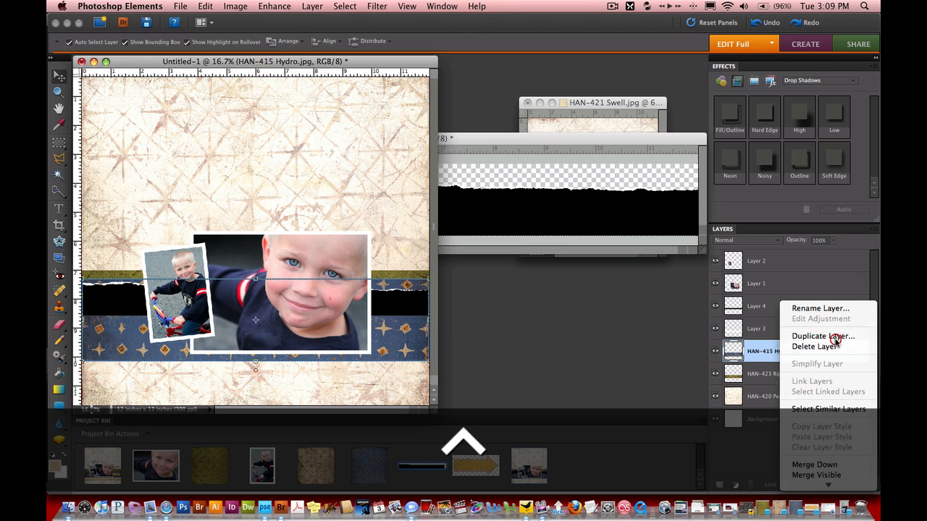
click(833, 338)
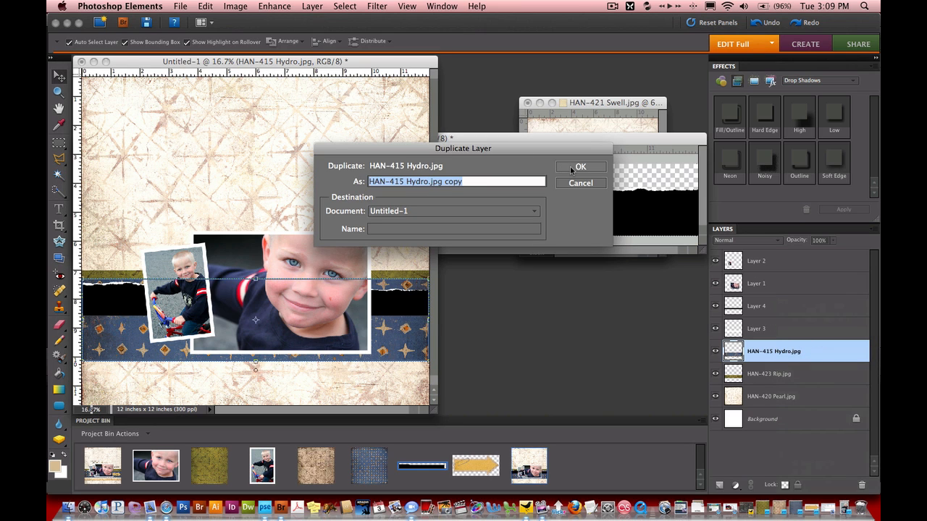
click(571, 170)
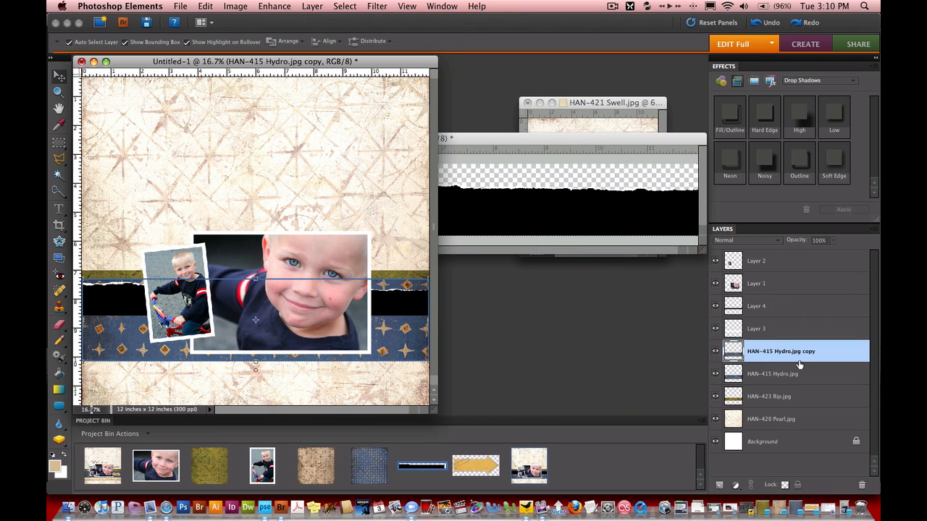
drag(801, 358, 799, 304)
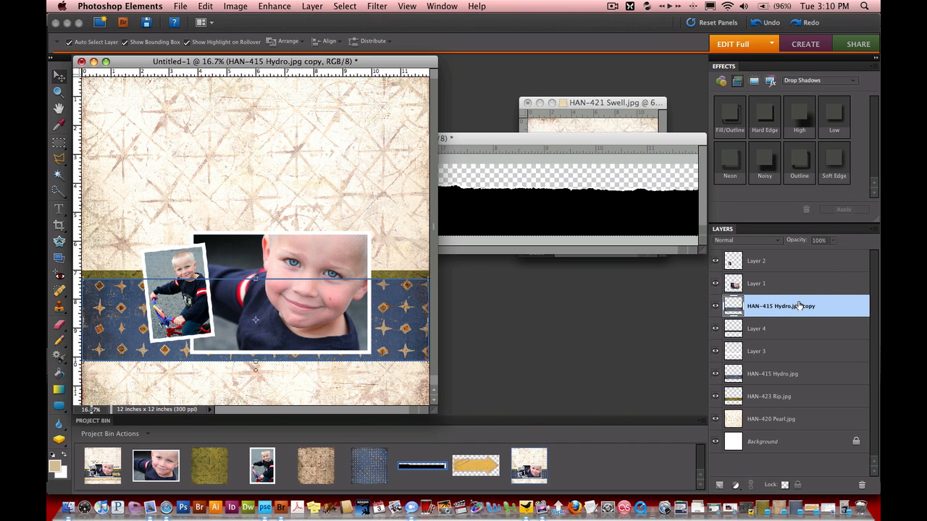
key(super+g)
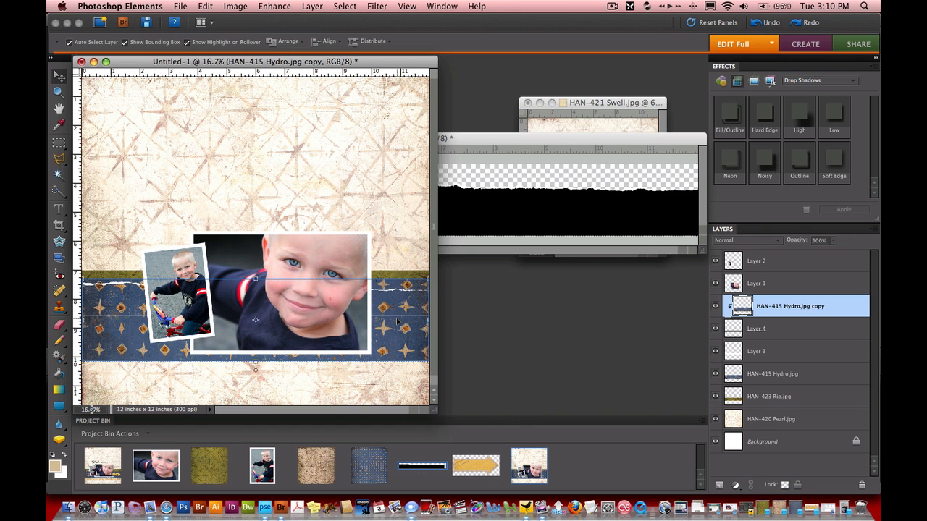
- Inspect the torn edge, then delete the part of the original HAN-415 Hydro.jpg strip showing above it and deselect
key(super+equal)
key(super+equal)
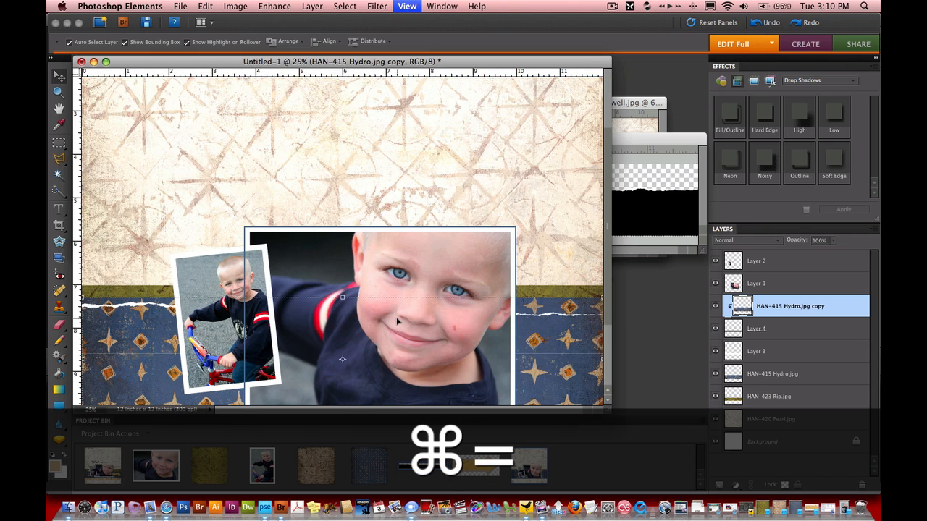
scroll(397, 318, down, 5)
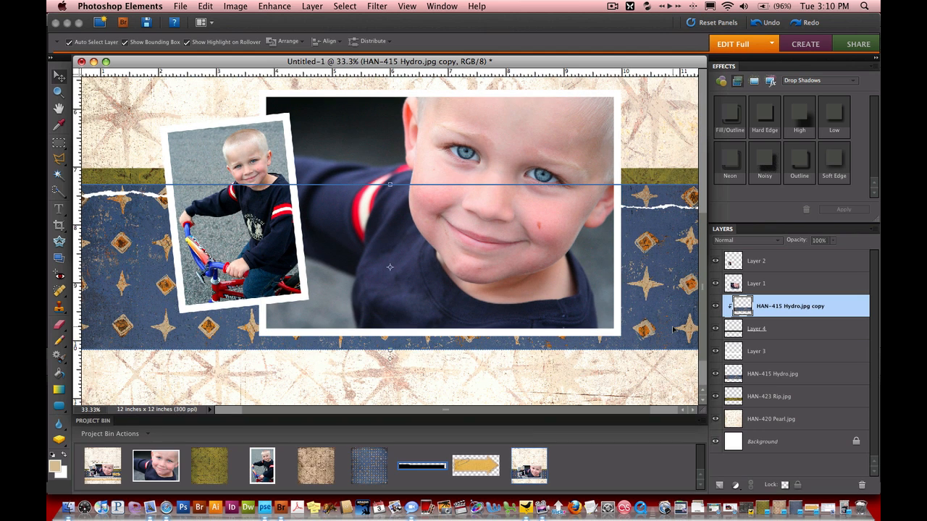
key(super+minus)
key(super+minus)
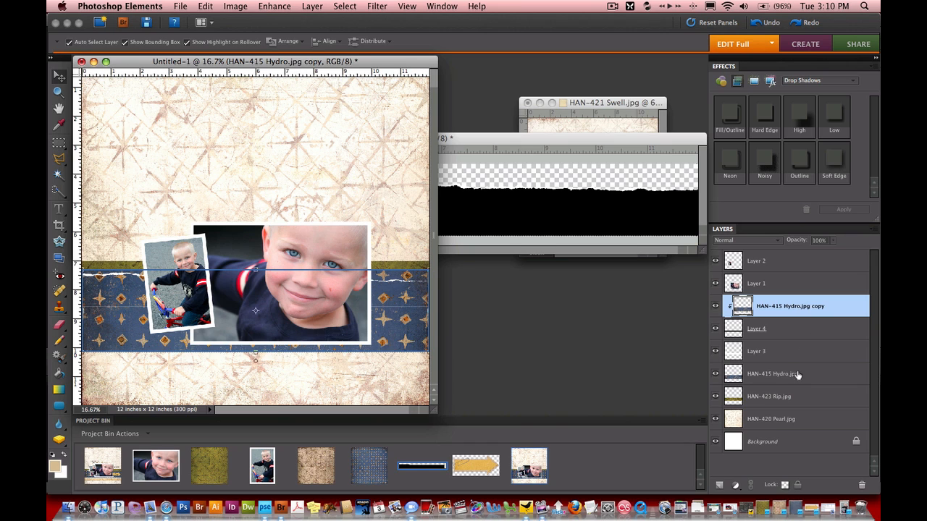
click(753, 377)
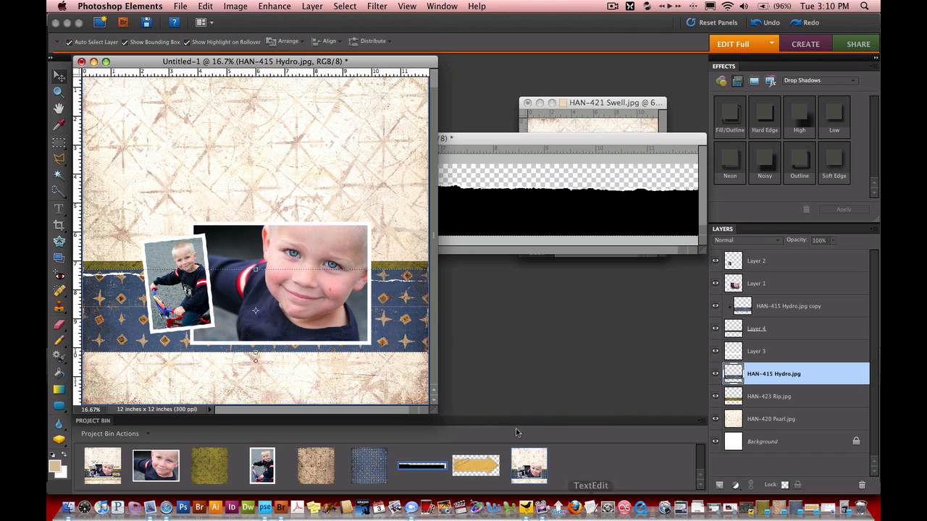
drag(432, 410, 480, 417)
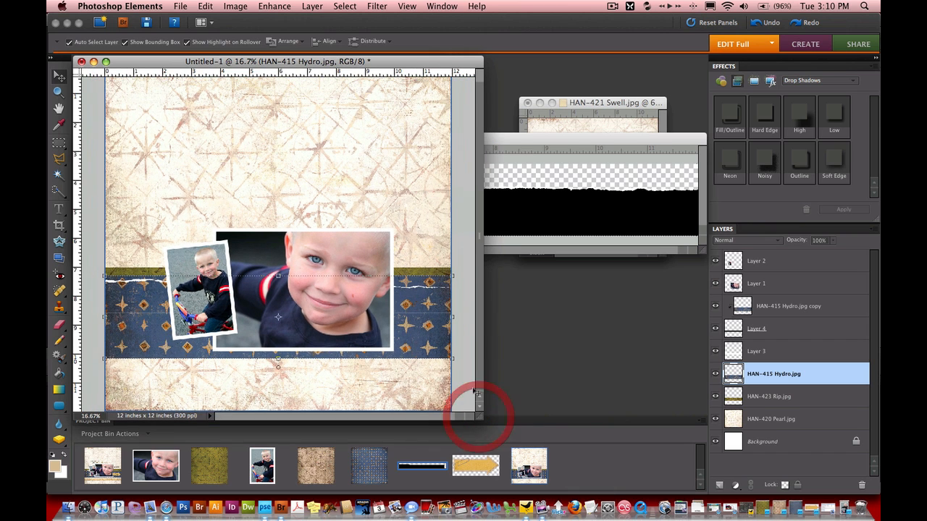
click(58, 143)
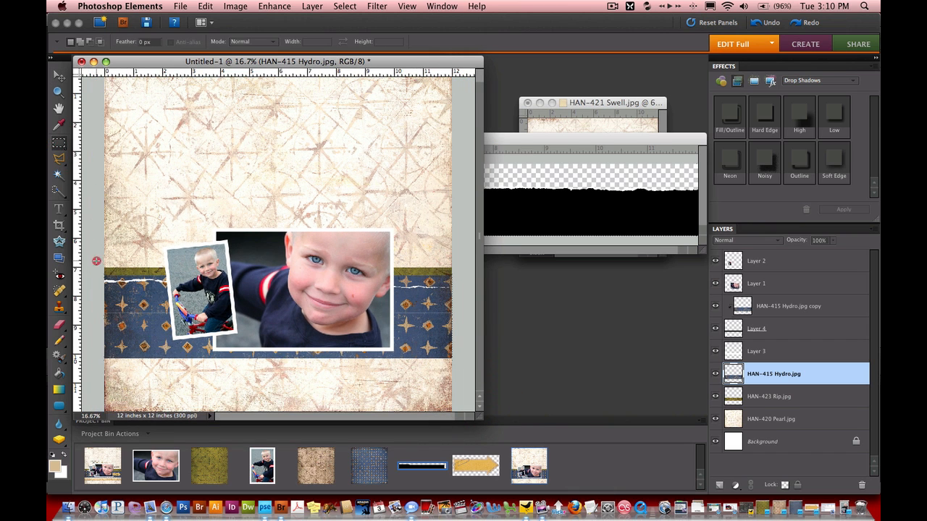
drag(95, 261, 589, 289)
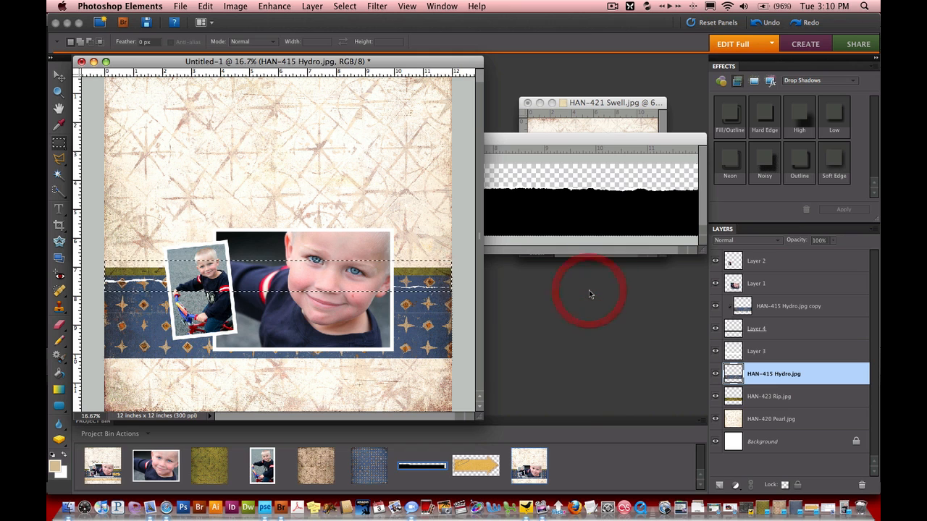
key(super+d)
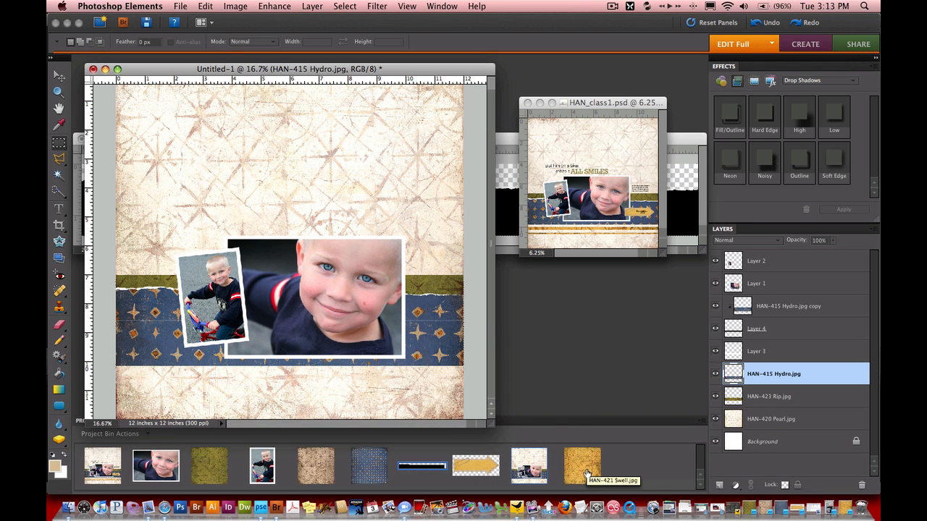
- Add the HAN-421 Swell.jpg paper directly above the HAN-420 Pearl.jpg layer, trim it to a full-width strip about 0.4 in tall, and deselect
click(272, 174)
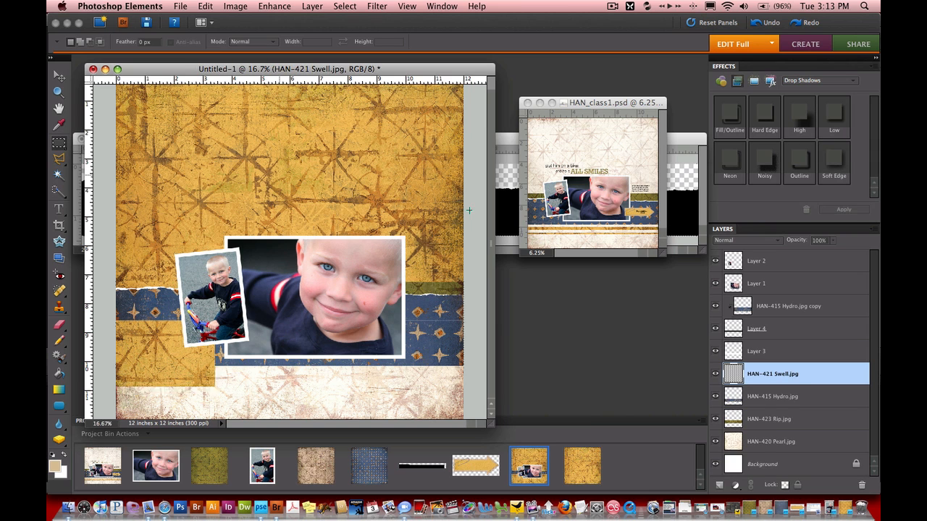
drag(795, 392, 796, 430)
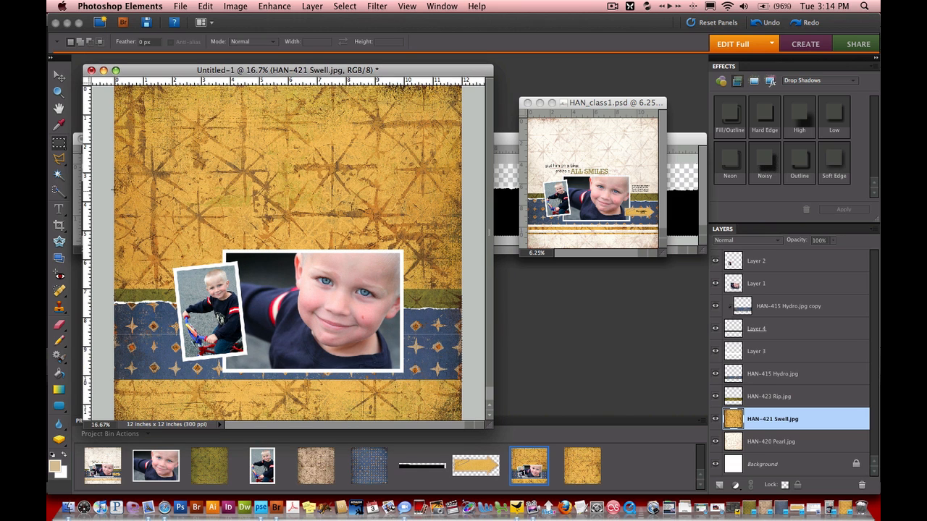
drag(112, 186, 547, 196)
click(345, 6)
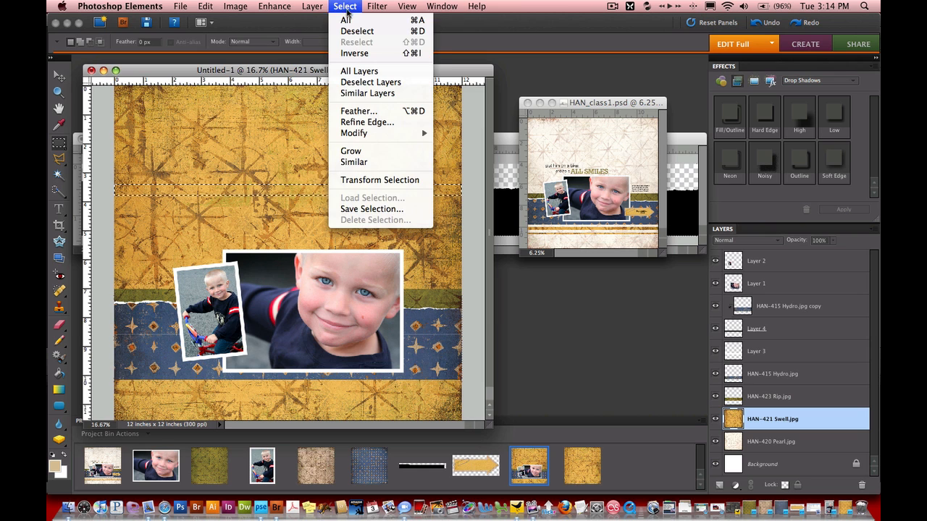
click(358, 54)
key(Delete)
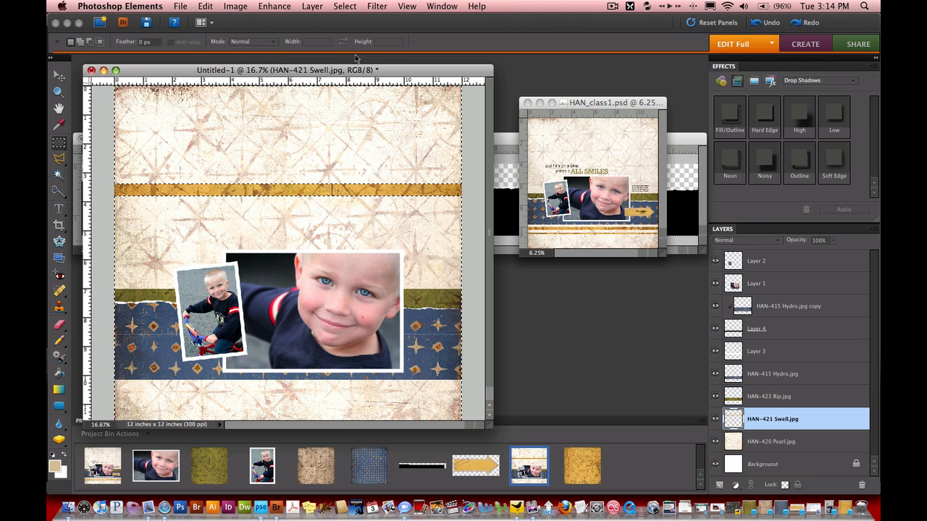
key(m)
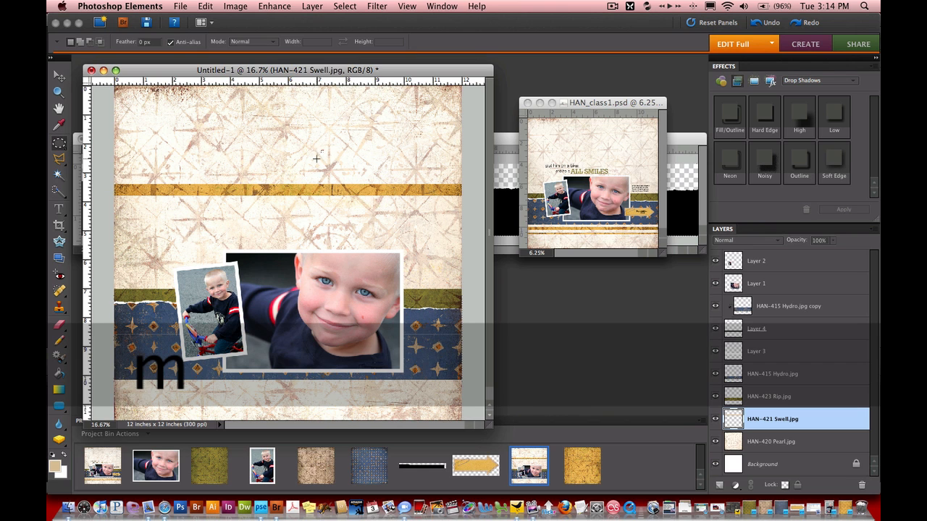
- Move the HAN-421 Swell.jpg strip just below the blue patterned strip, about 10.3 in down the page
key(v)
drag(319, 187, 312, 393)
scroll(312, 395, down, 1)
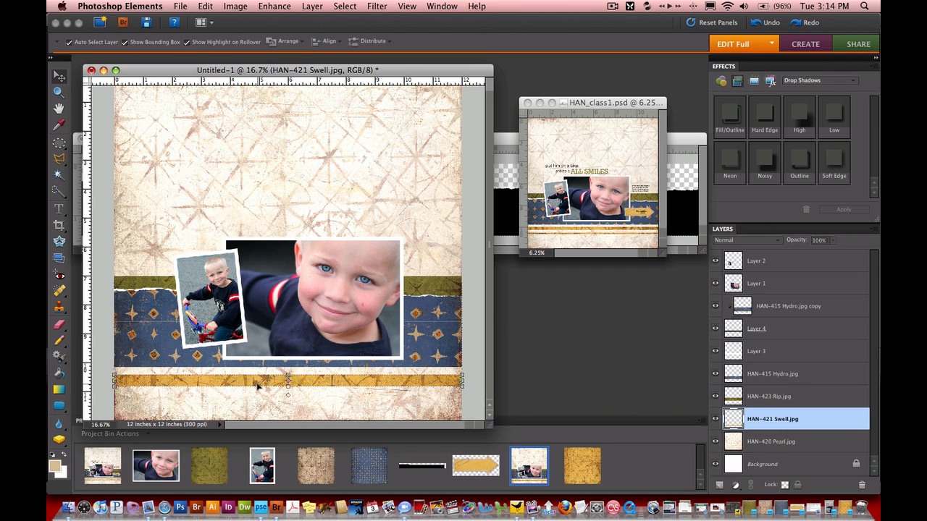
- Duplicate the HAN-421 Swell.jpg strip layer within the layout, keeping the name HAN-421 Swell.jpg copy
ctrl+click(826, 419)
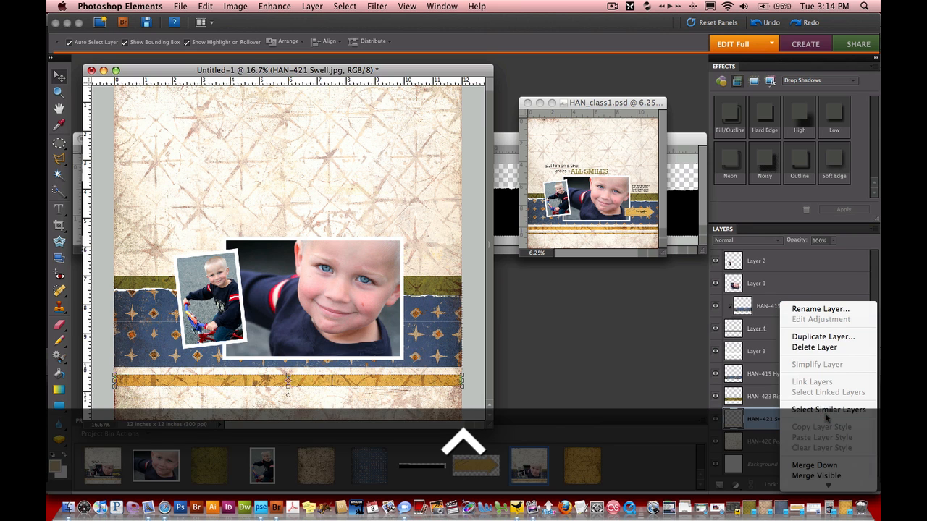
click(823, 338)
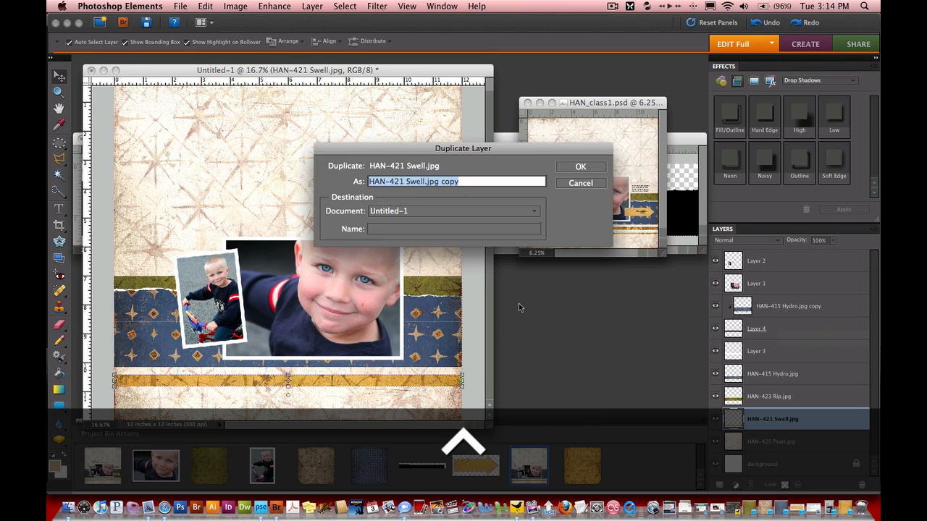
click(594, 168)
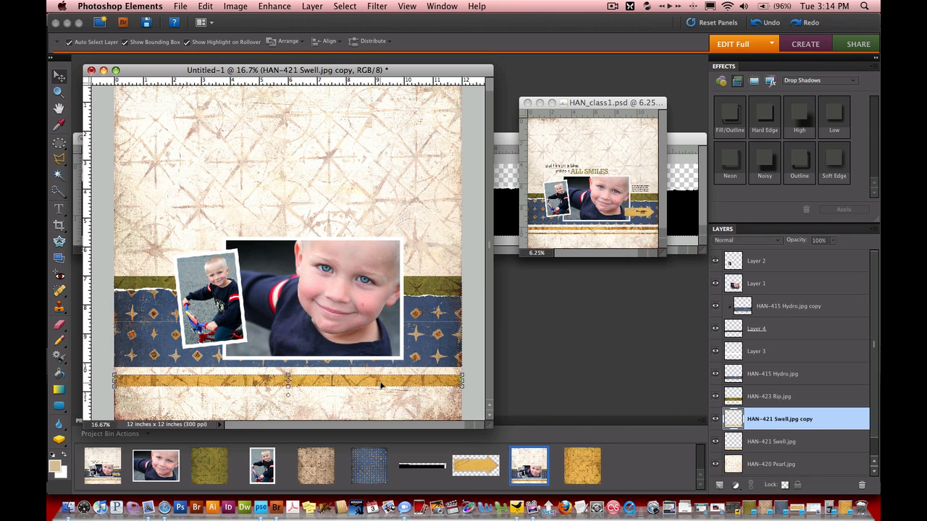
- Move the HAN-421 Swell.jpg copy strip just below the original yellow strip and flip it both horizontally and vertically at -100% width and height
drag(382, 387, 382, 405)
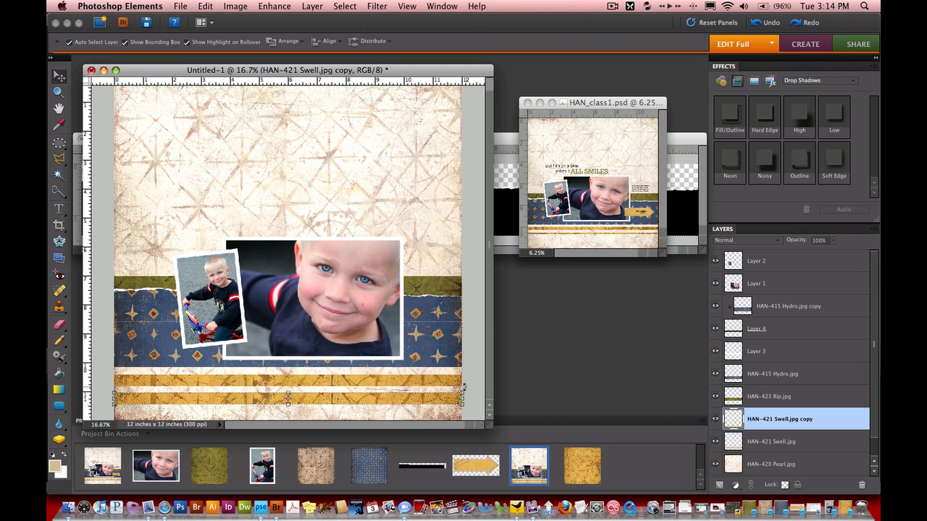
drag(464, 387, 112, 411)
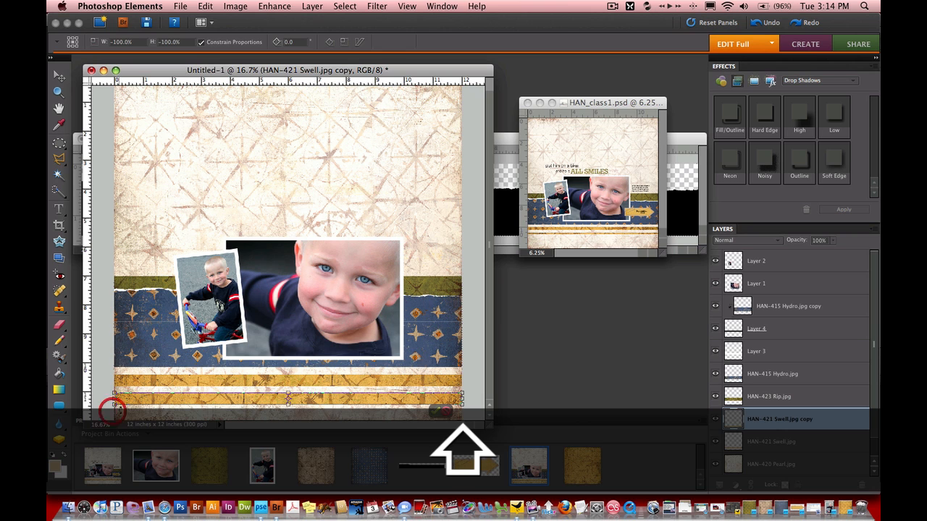
key(Return)
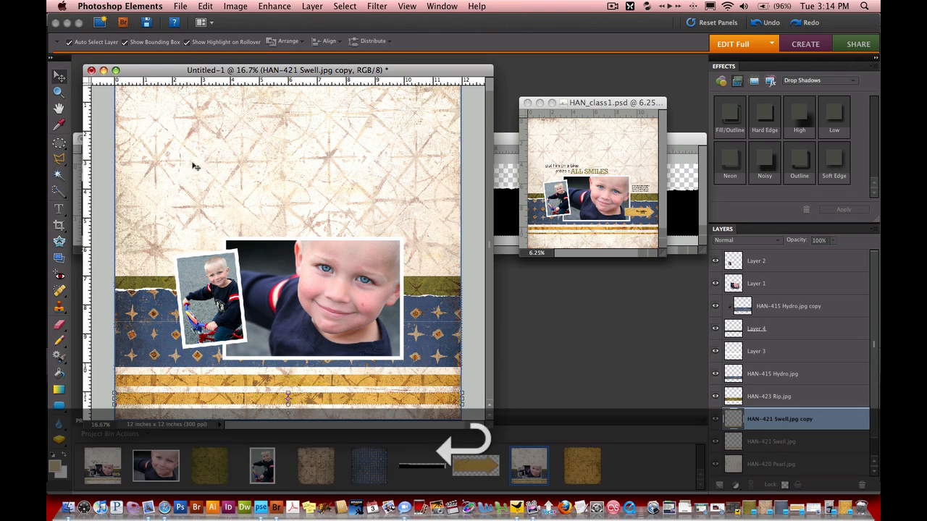
- Trim the lower part off the HAN-421 Swell.jpg copy, leaving a full-width strip about 0.2 in tall, and deselect
key(m)
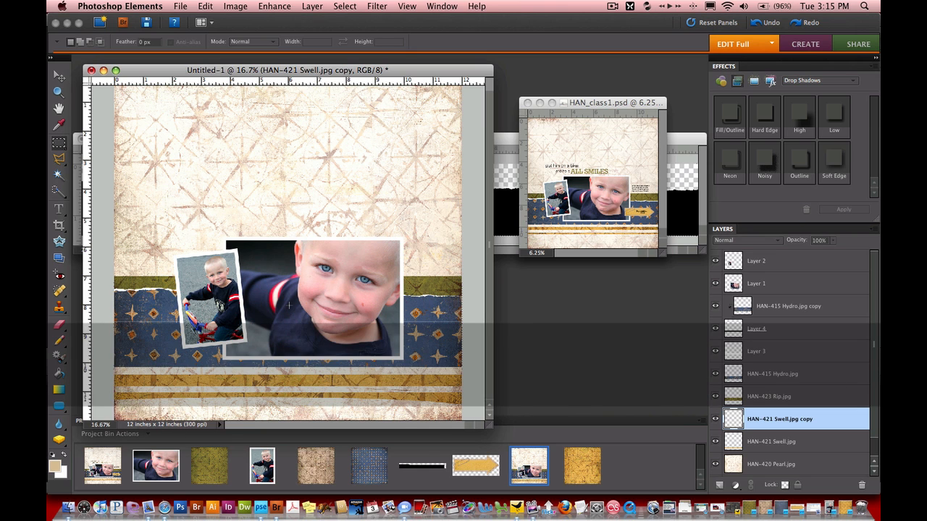
key(super+z)
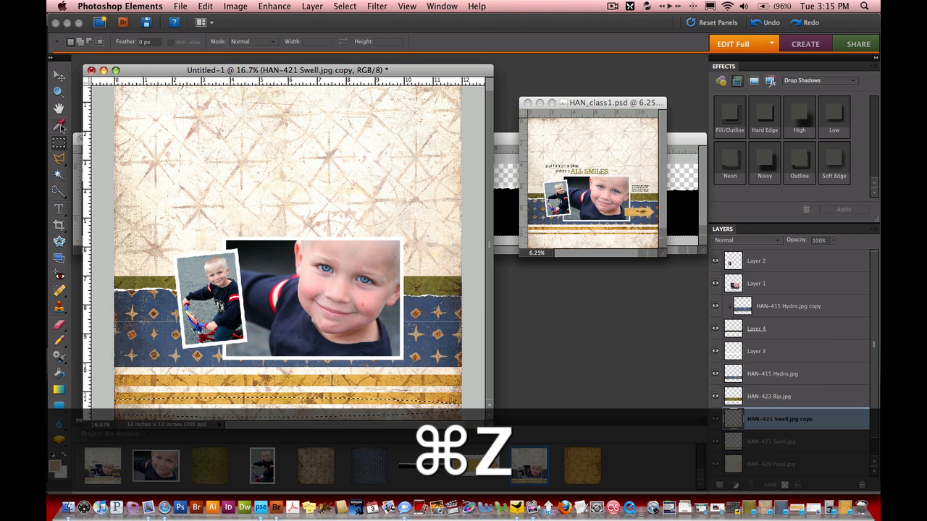
drag(55, 147, 148, 149)
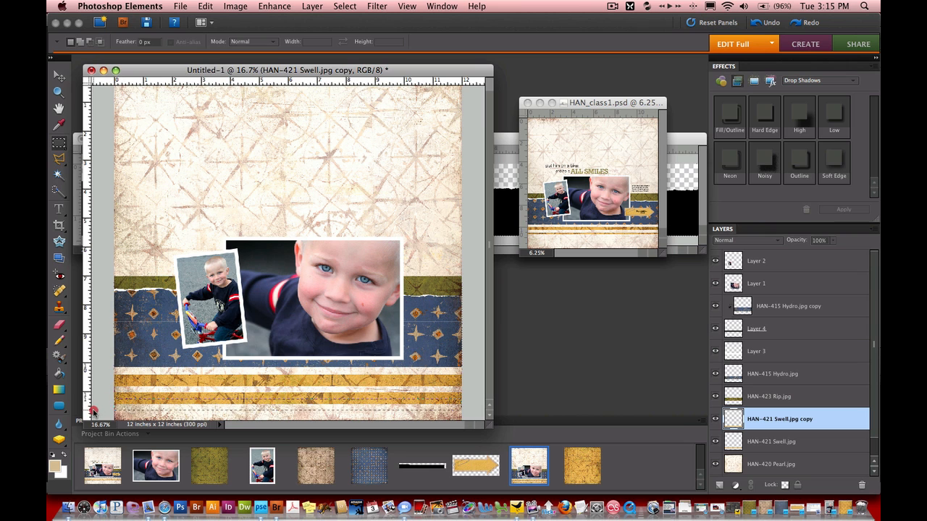
drag(93, 411, 93, 410)
key(Delete)
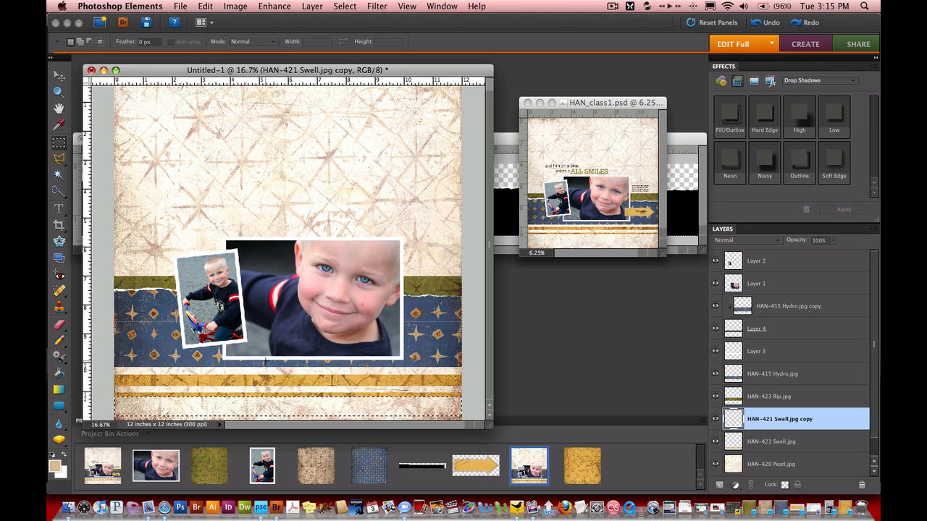
click(265, 362)
- Select the large and small photos together and move them about 0.5 in to the left across the page
key(super+0)
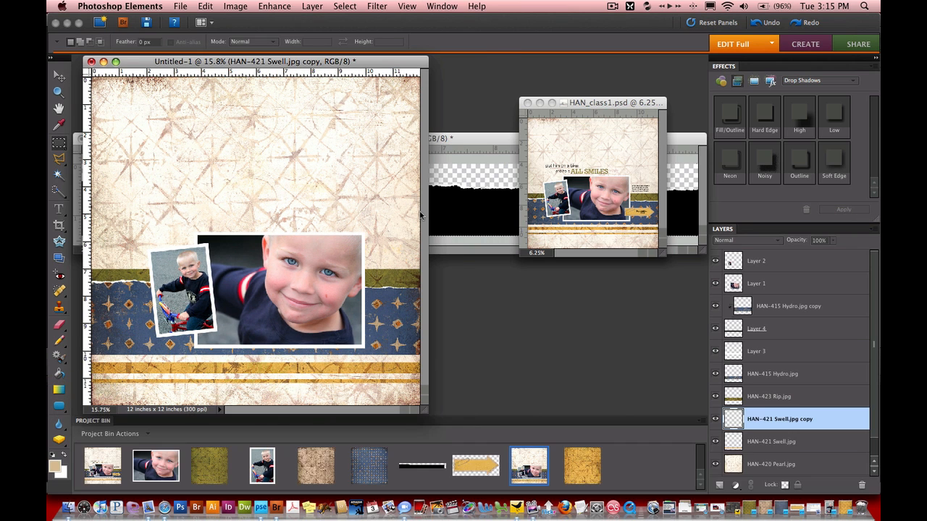
key(v)
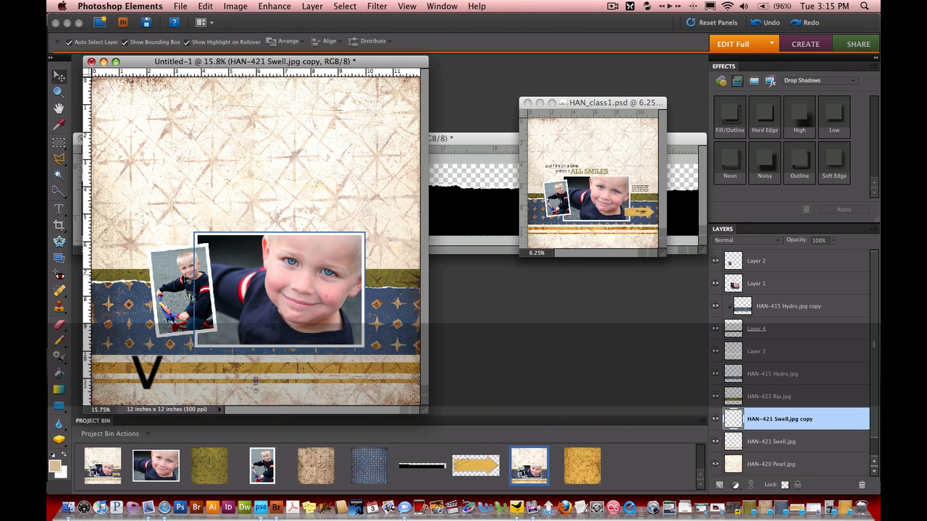
shift+click(264, 288)
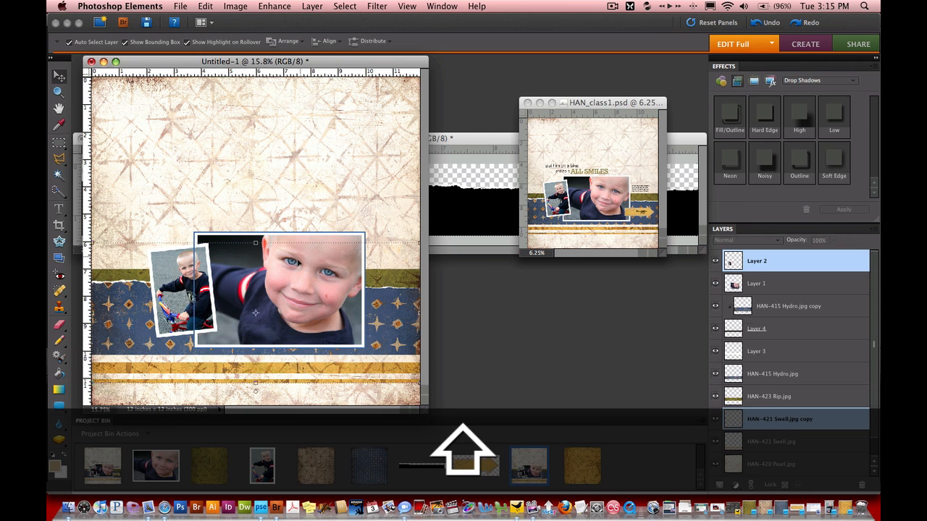
shift+click(189, 265)
drag(272, 276, 257, 274)
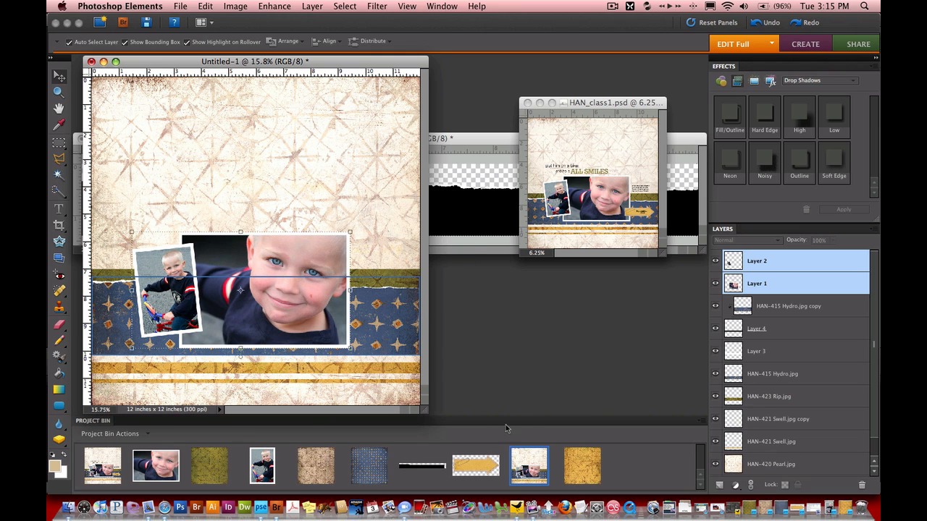
- Add the HAN_D480_layeredfab_4.png arrow, scale it to about 2.7 in wide, and place it overlapping the large photo's lower right corner
click(478, 468)
drag(480, 469, 304, 260)
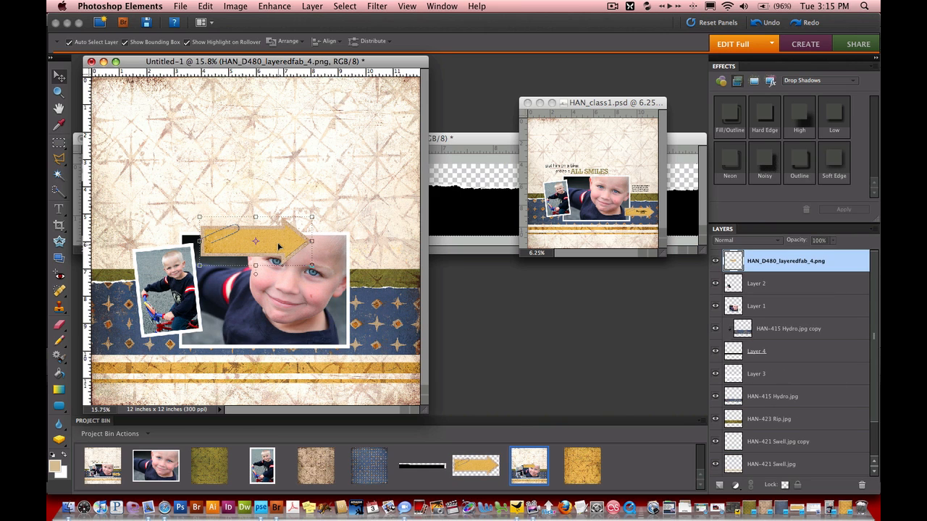
drag(274, 246, 395, 325)
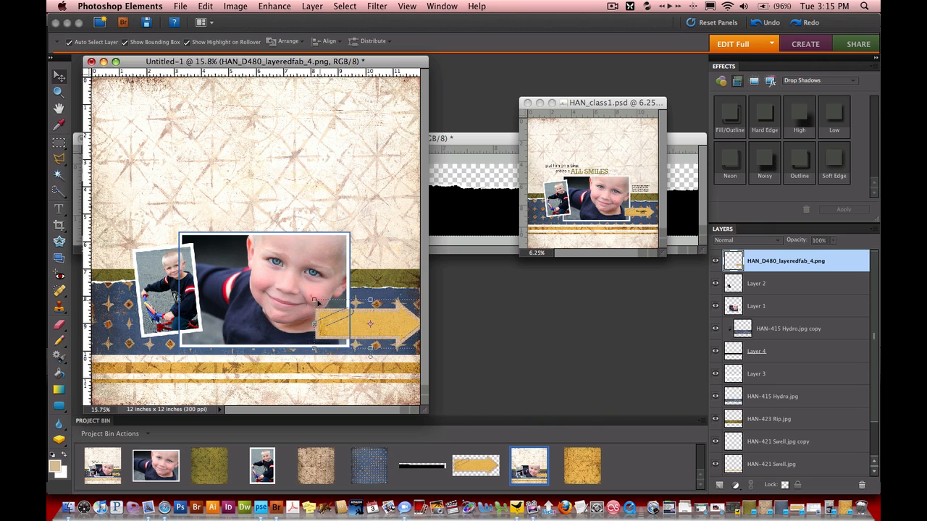
drag(314, 299, 372, 331)
click(402, 356)
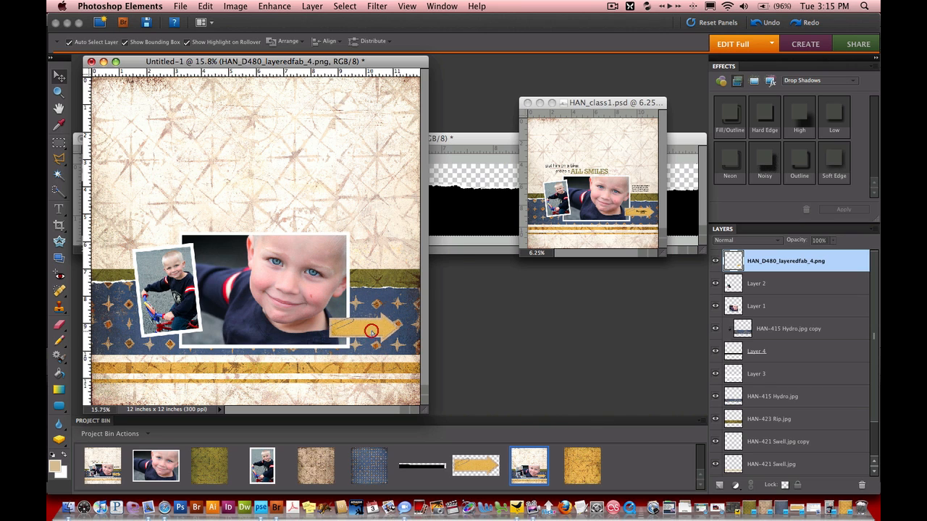
- Add the title text "ALL SMILES" above the large photo in 14 pt Rockwell Regular, black
click(60, 210)
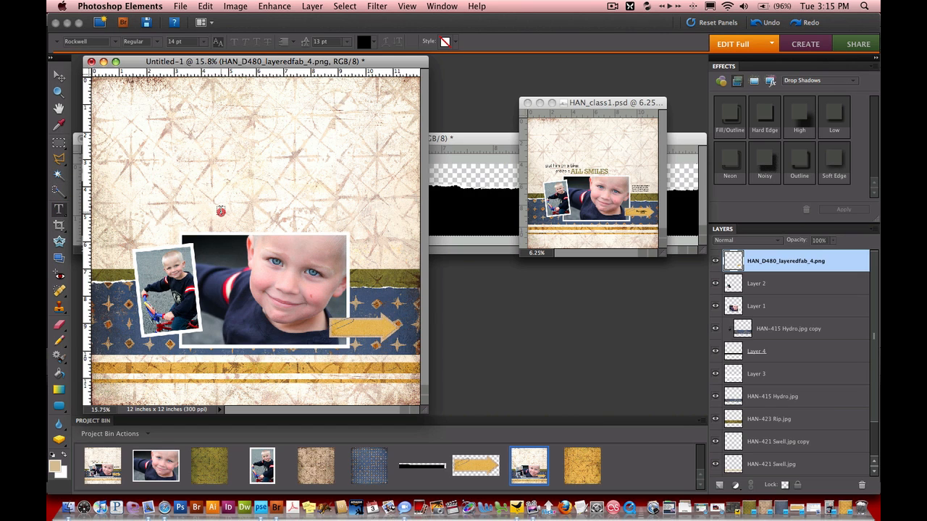
click(221, 211)
text(ALL)
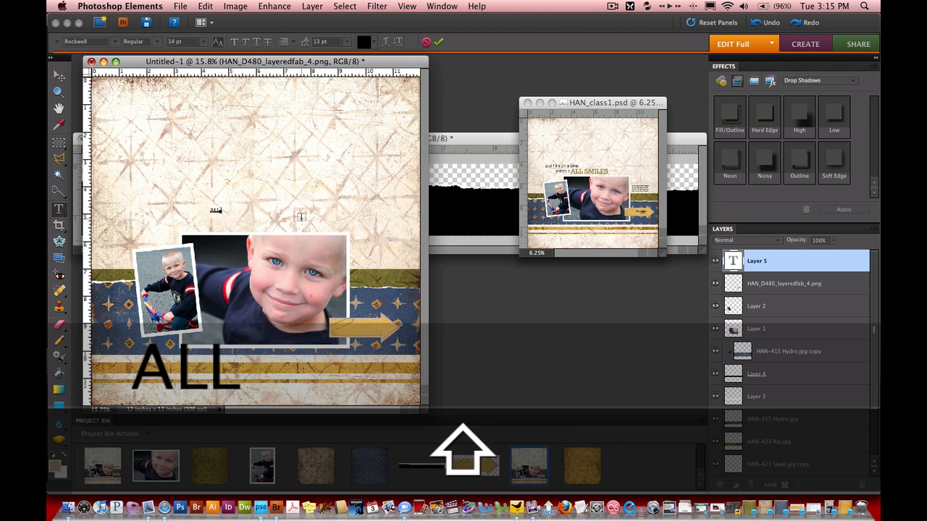
text( SMILES)
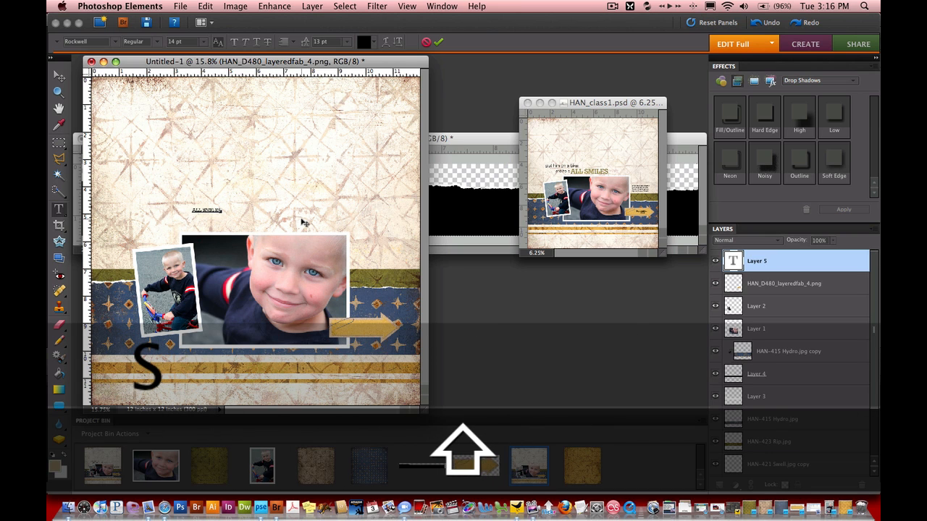
key(Return)
key(KP_Enter)
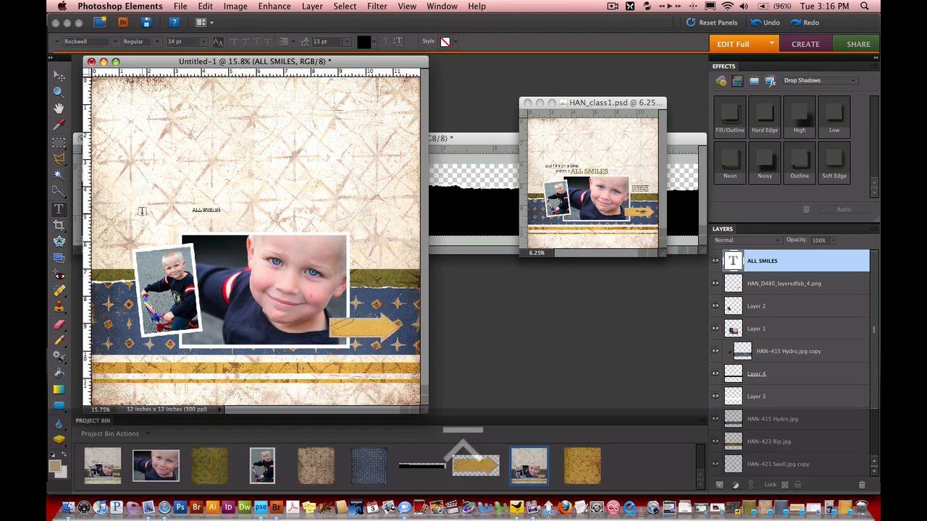
- Enlarge the ALL SMILES title to about 355% and position it just above the large photo's upper edge
key(v)
drag(224, 206, 294, 193)
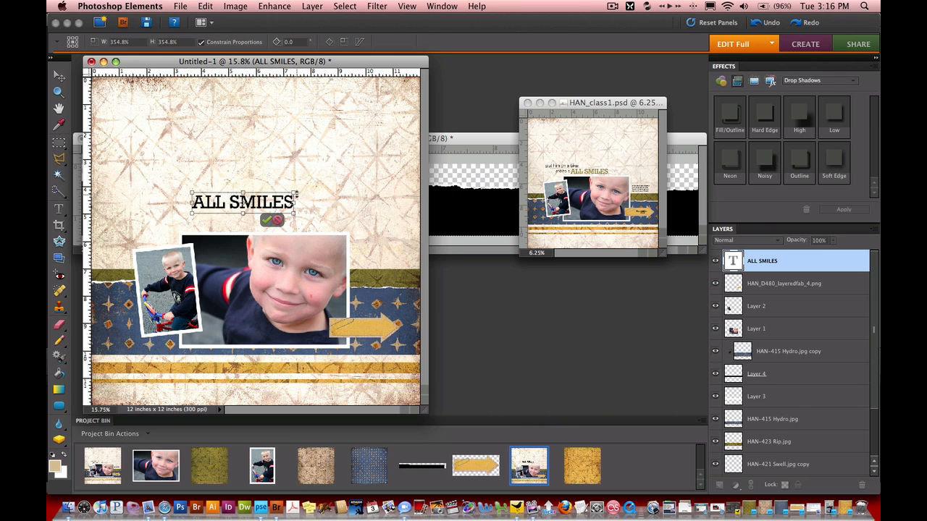
click(267, 220)
drag(268, 201, 285, 218)
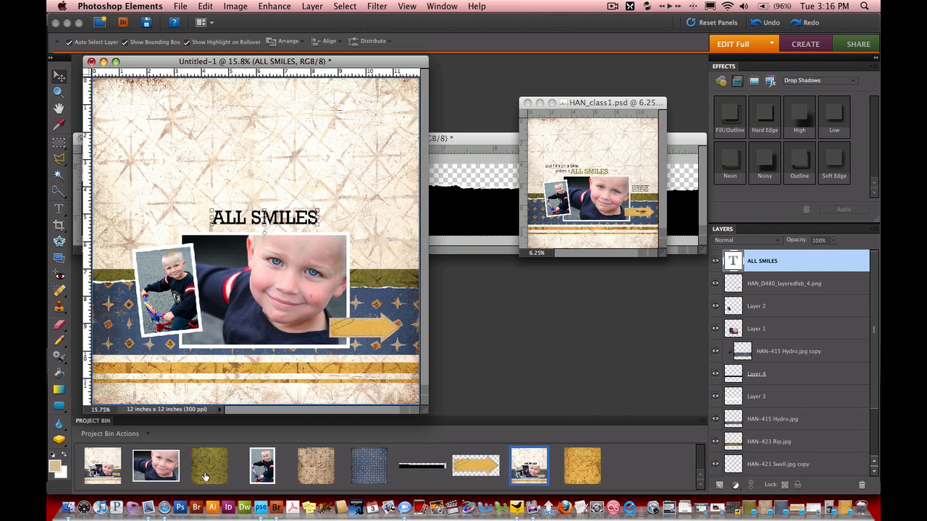
- Add the HAN-423 Rip.jpg paper directly above the ALL SMILES text, clip it to the lettering, and activate the Type tool
drag(205, 475, 213, 305)
drag(212, 172, 264, 271)
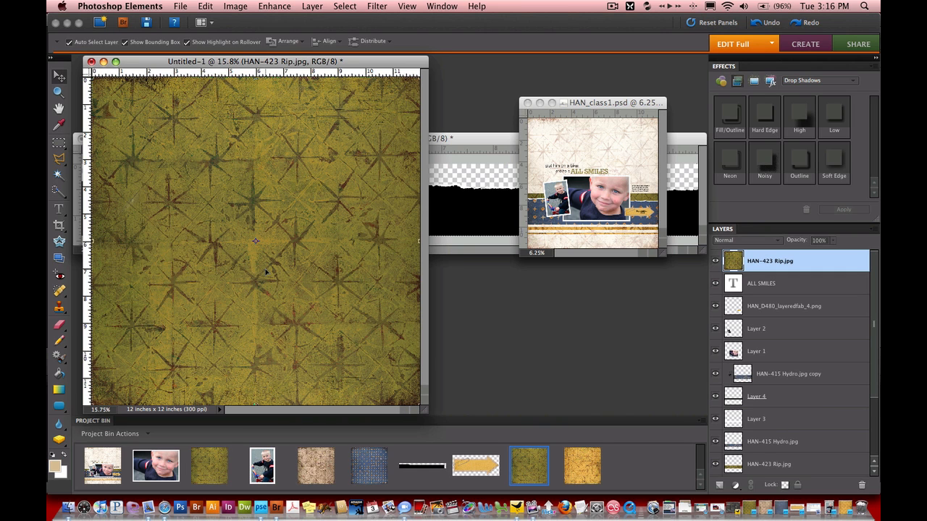
key(super+g)
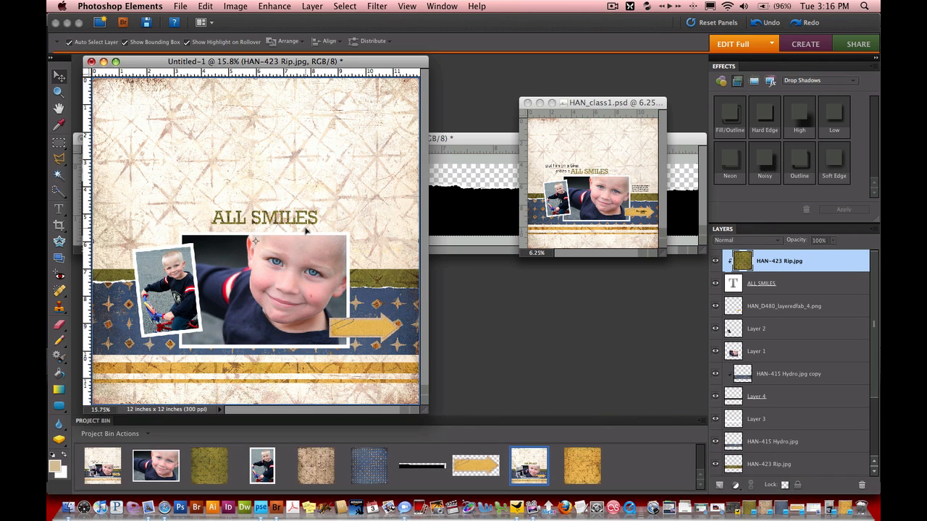
click(59, 209)
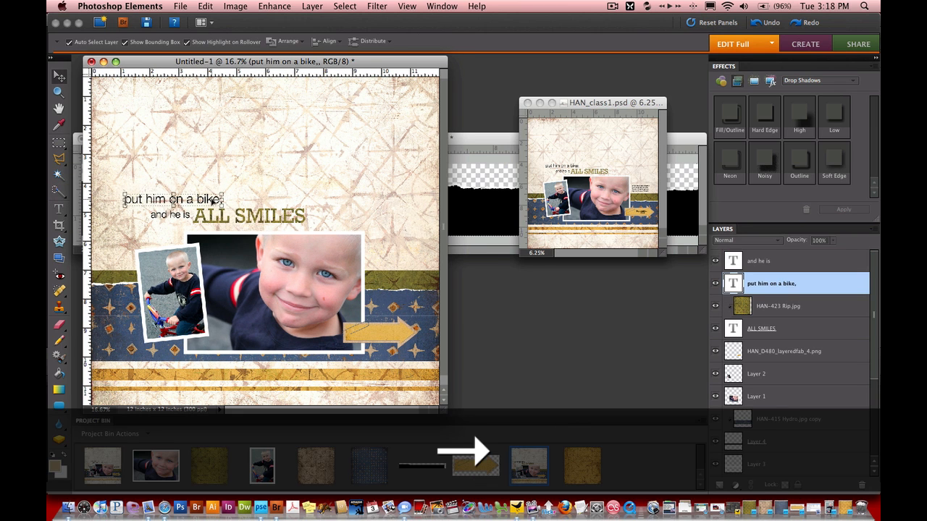
click(381, 212)
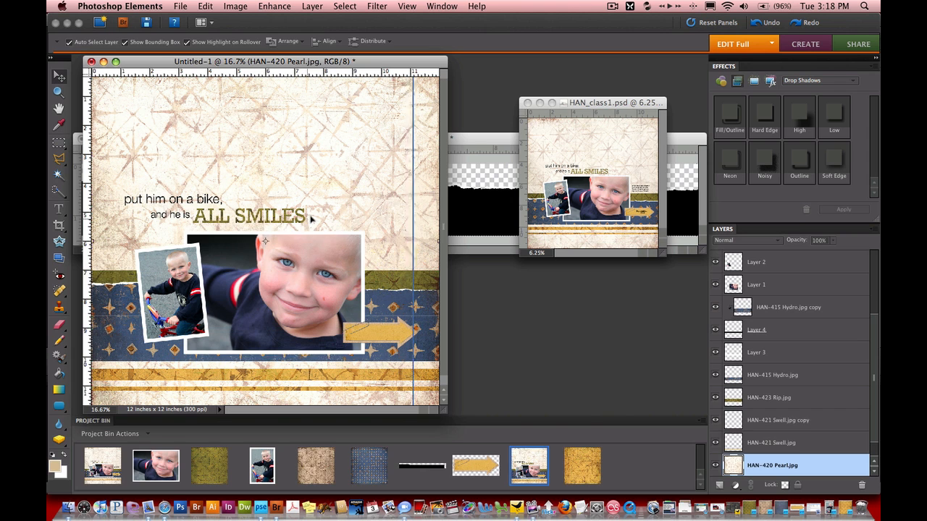
super+click(484, 386)
scroll(485, 386, down, 10)
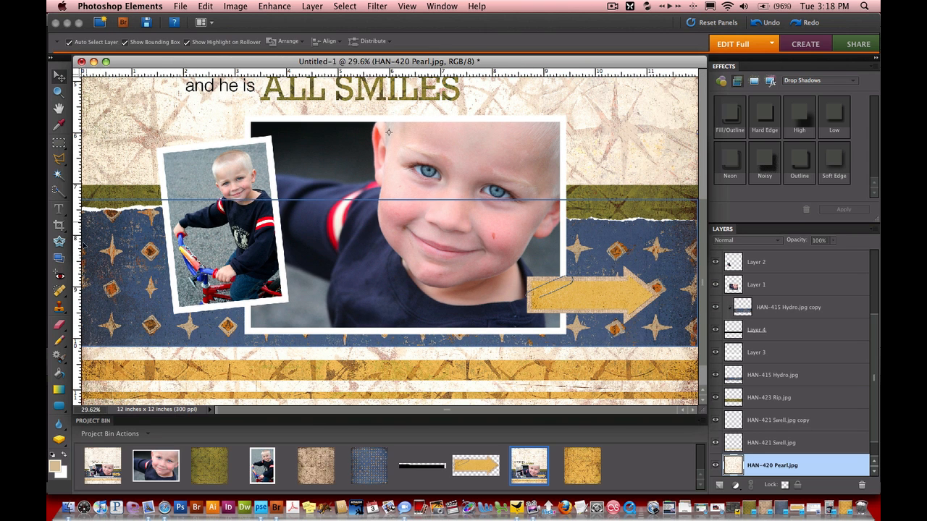
click(60, 212)
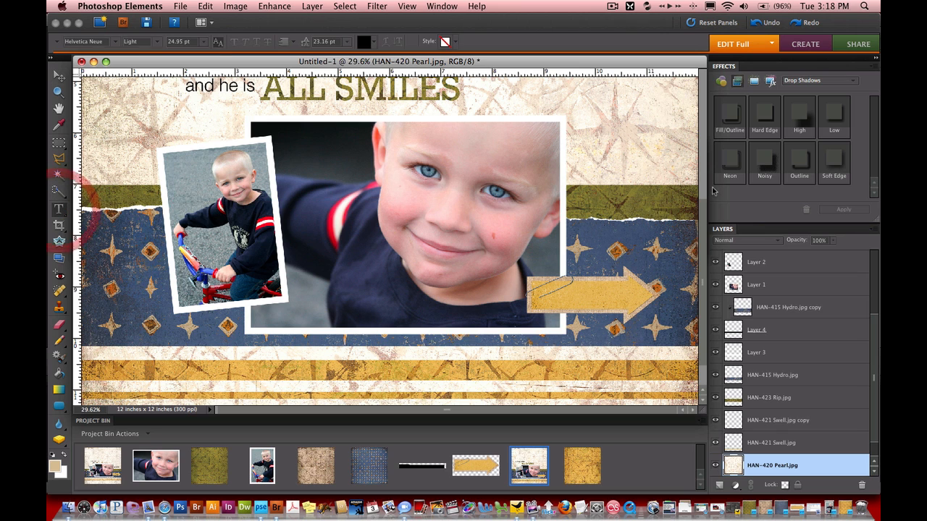
click(580, 294)
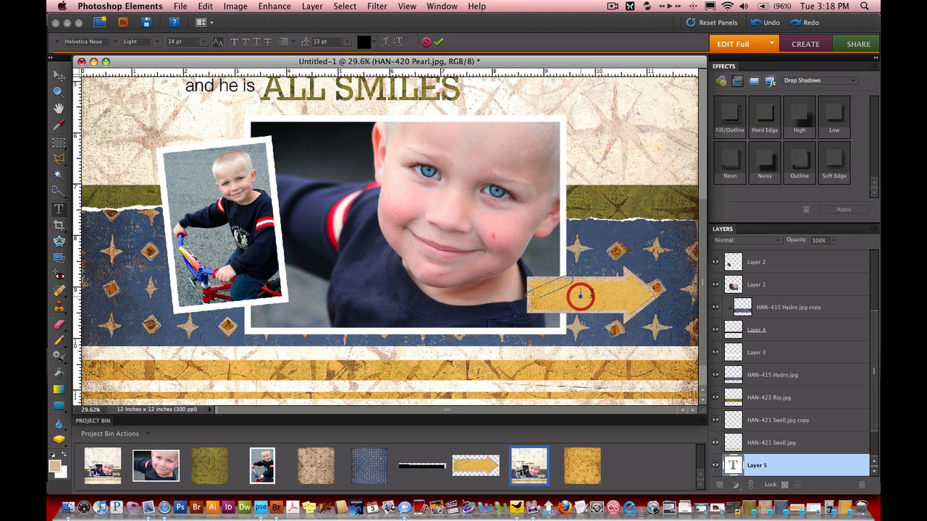
text(E)
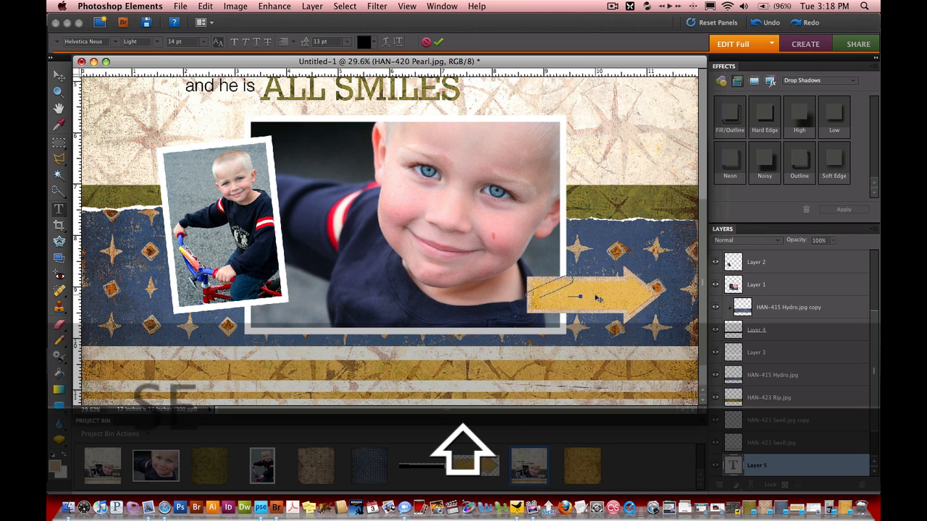
key(super+z)
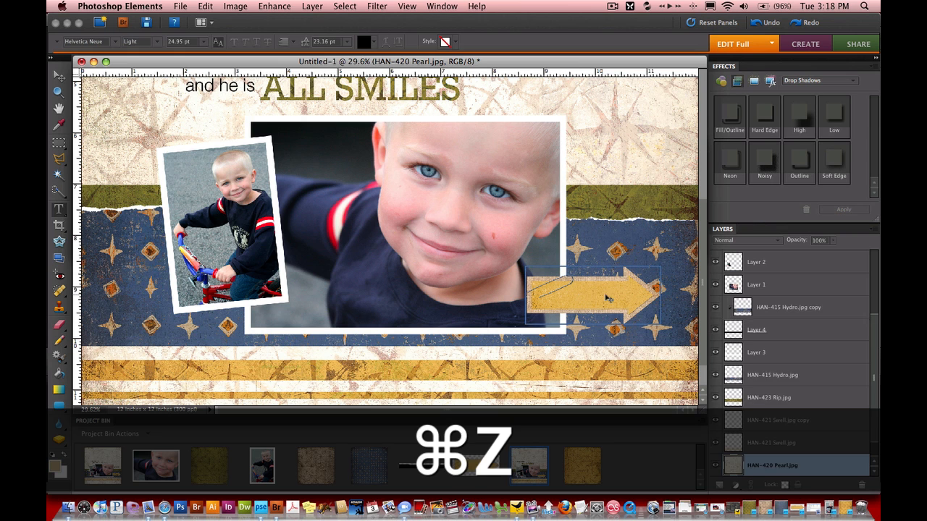
- Add the two-line text "SEPTEMBER" and "2008" above the "put him on a bike," layer in 14 pt Helvetica Neue Light and place it on the arrow
scroll(836, 313, up, 1)
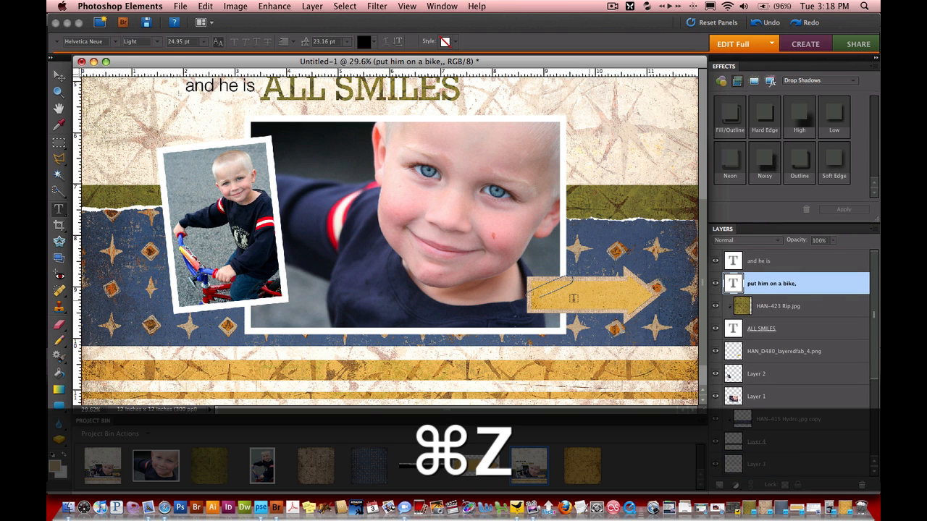
click(573, 298)
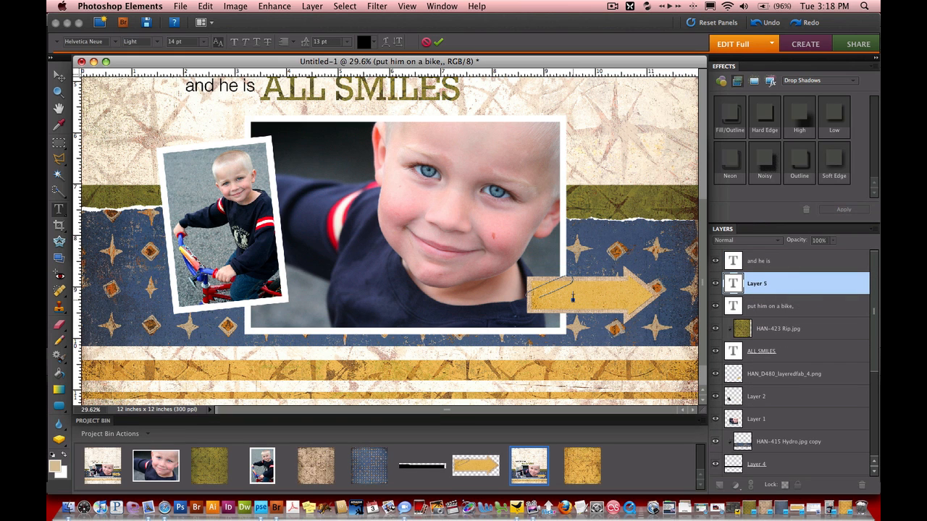
text(SEPTEMBER)
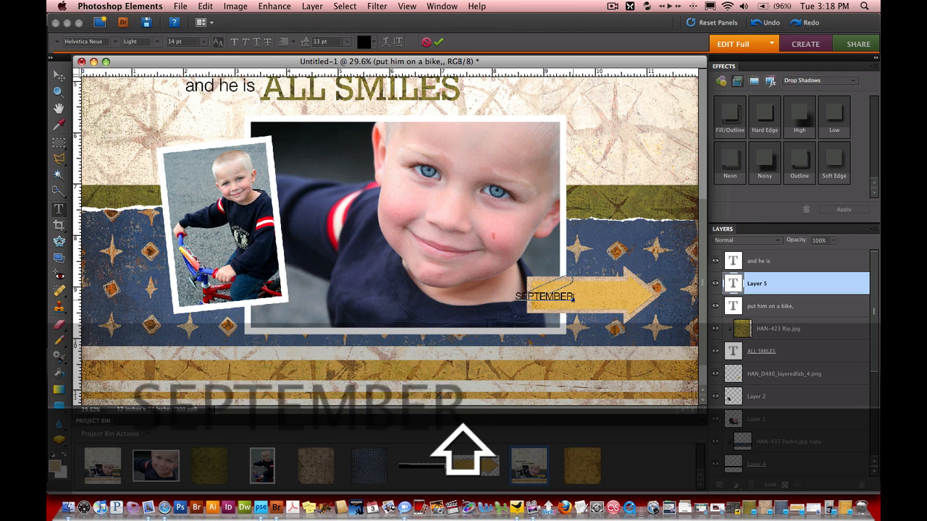
key(Return)
text(2008)
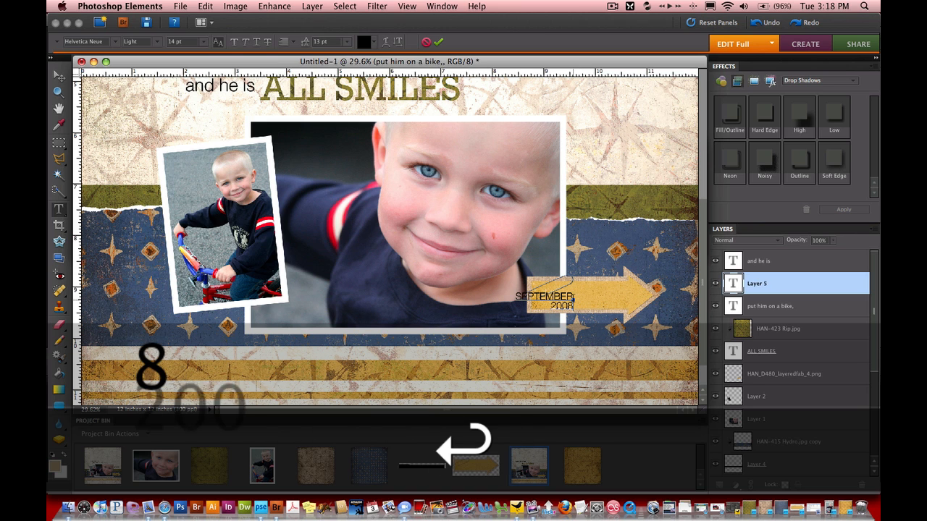
key(KP_Enter)
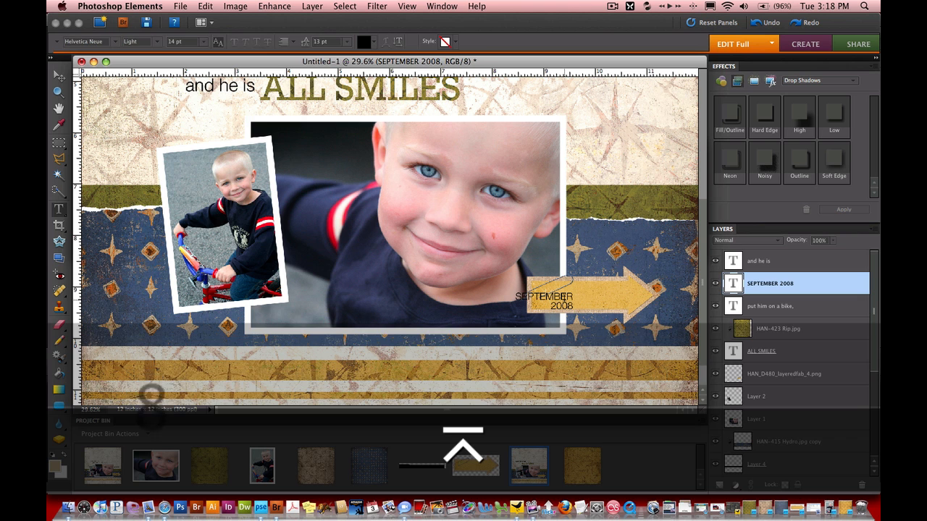
key(v)
drag(566, 296, 613, 299)
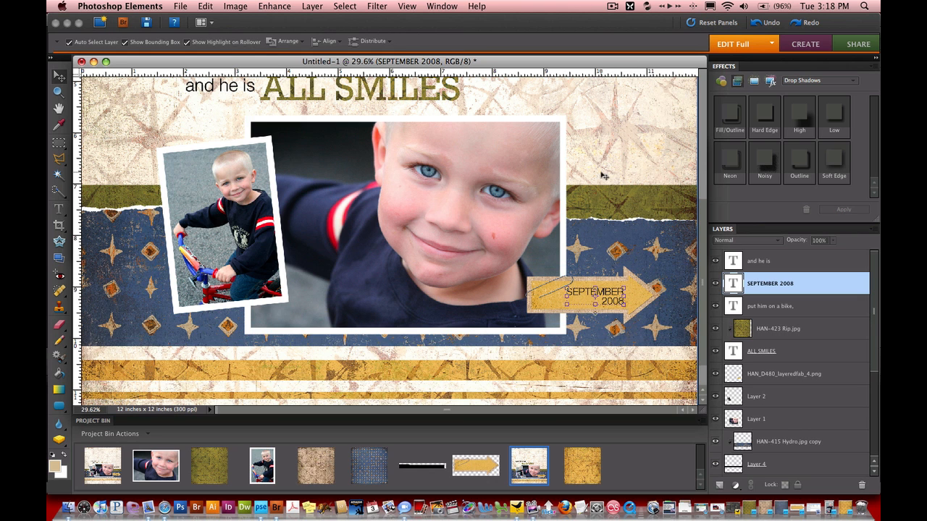
- Add journaling "When the older children go to meet the bus for school, [child's name] gets a chance to ride his bike." right of the large photo
scroll(600, 176, up, 3)
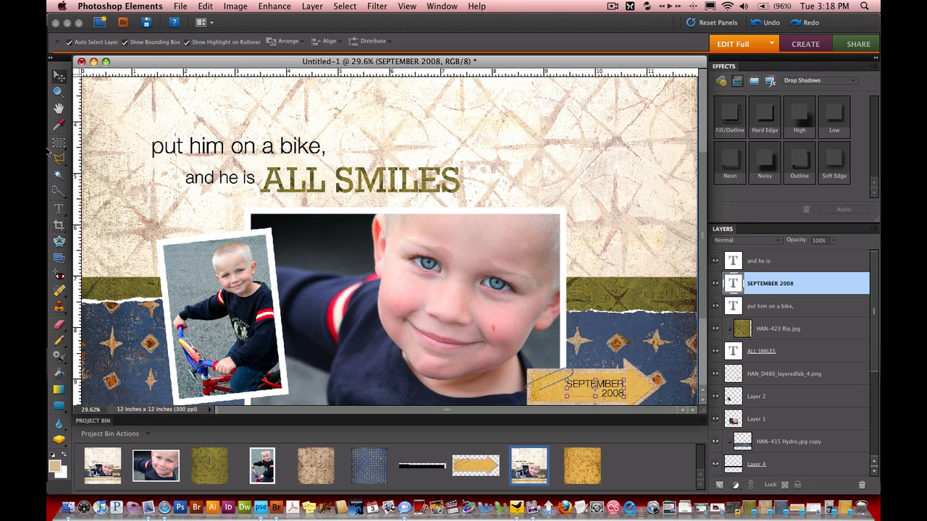
click(59, 208)
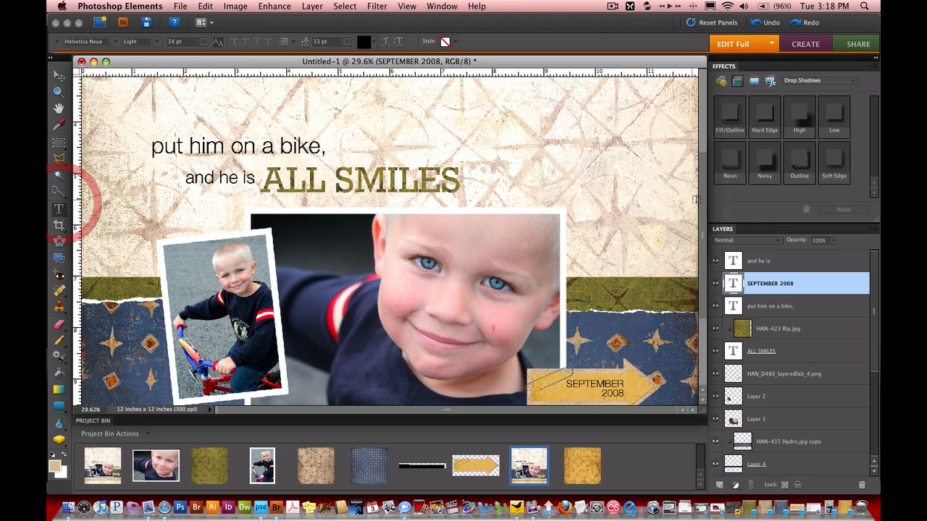
drag(658, 247, 686, 271)
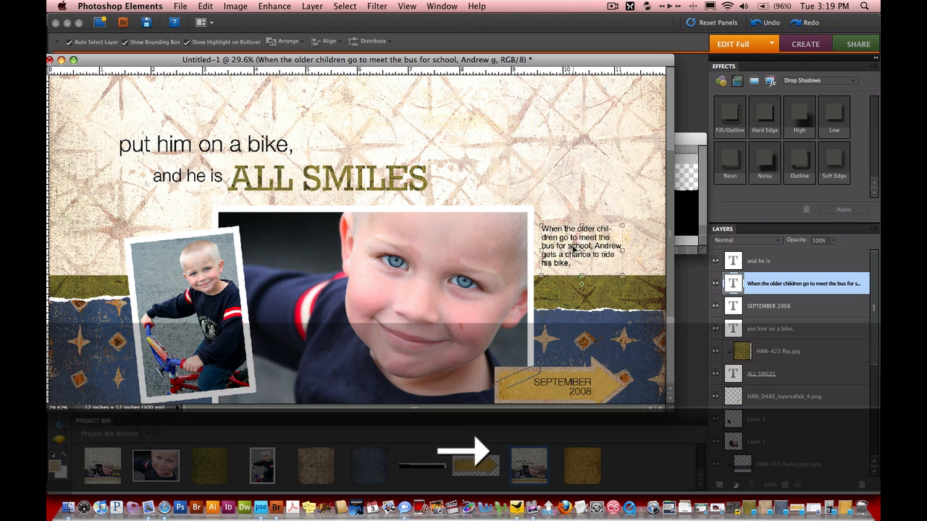
drag(572, 246, 575, 247)
click(648, 257)
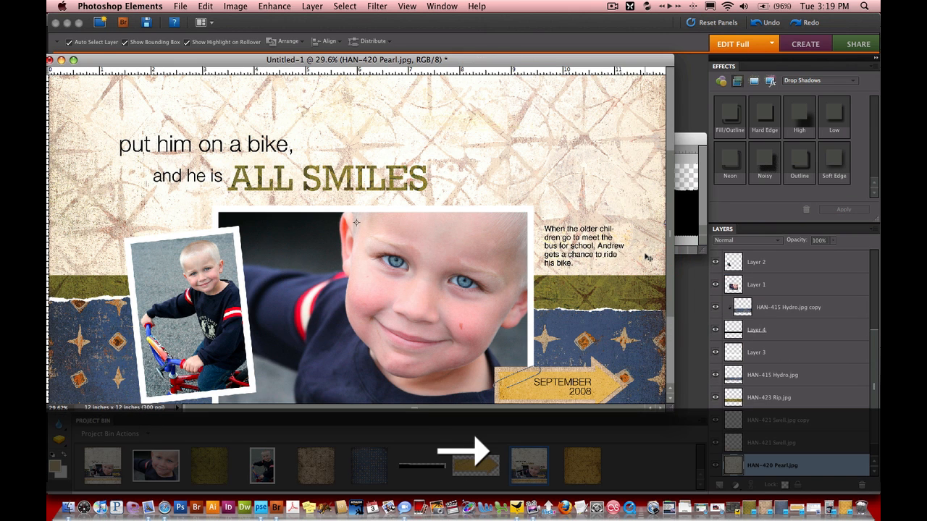
- Apply the Low drop shadow style to the narrow HAN-421 Swell.jpg copy strip near the page's lower edge
key(super+0)
key(super+minus)
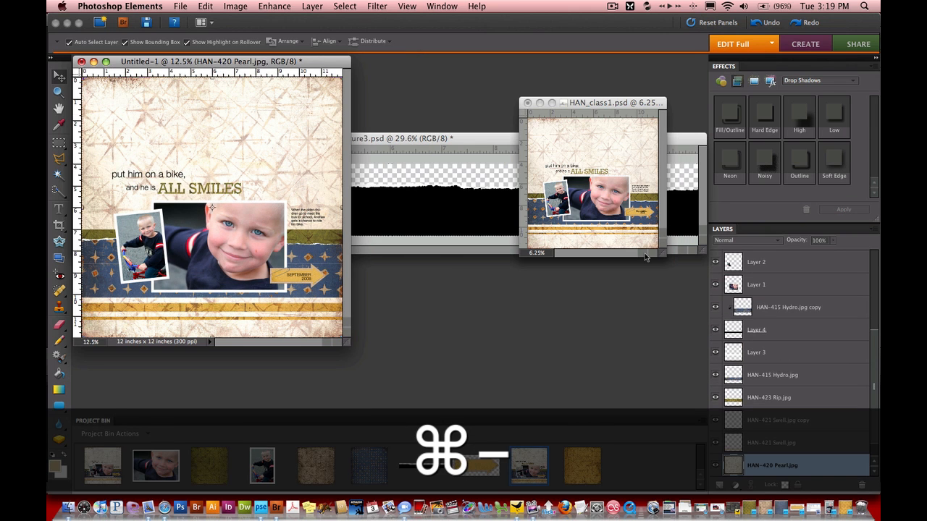
key(super+equal)
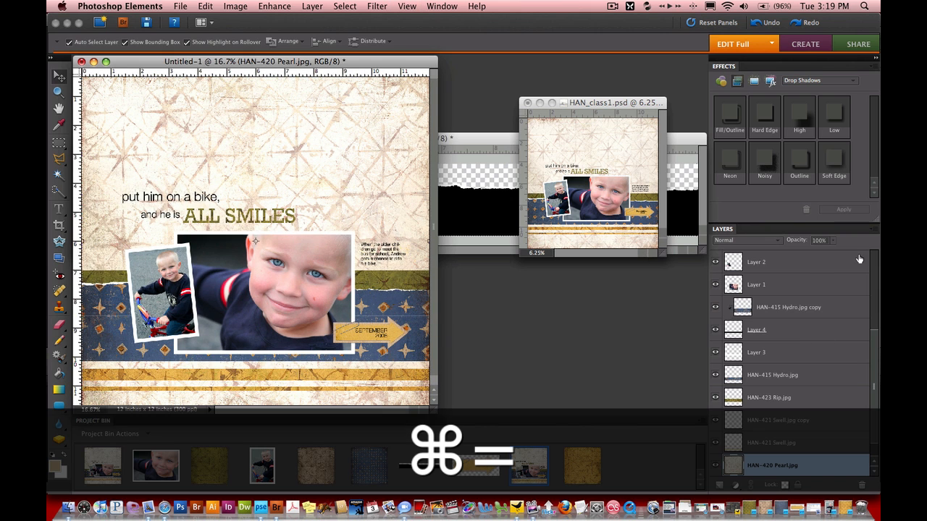
scroll(366, 382, down, 1)
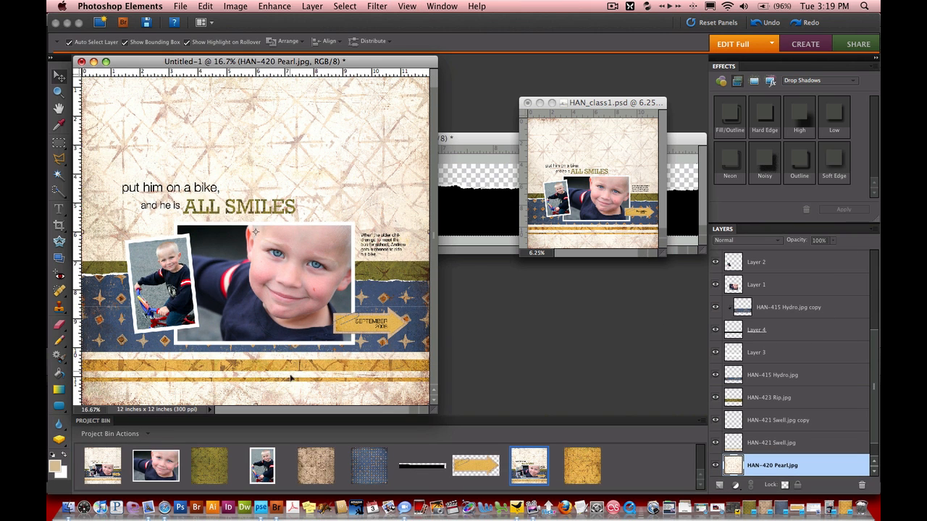
click(365, 381)
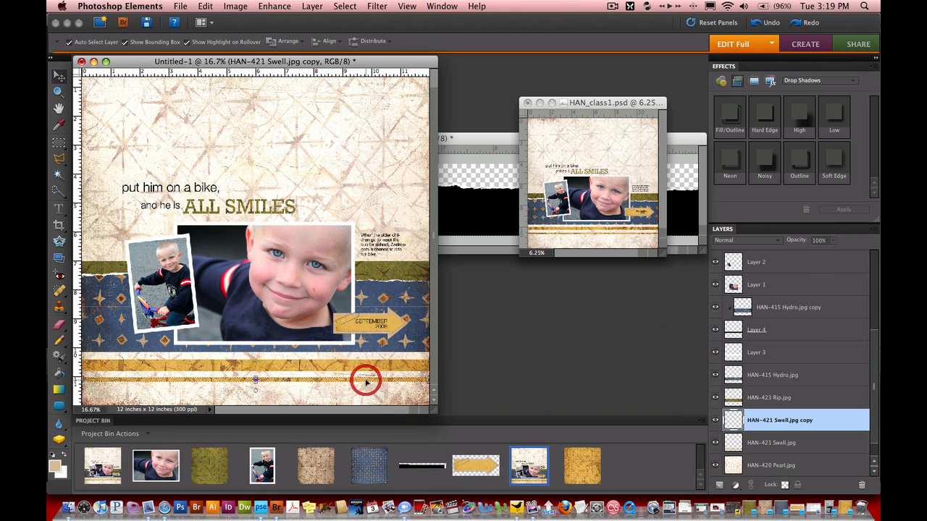
double_click(839, 117)
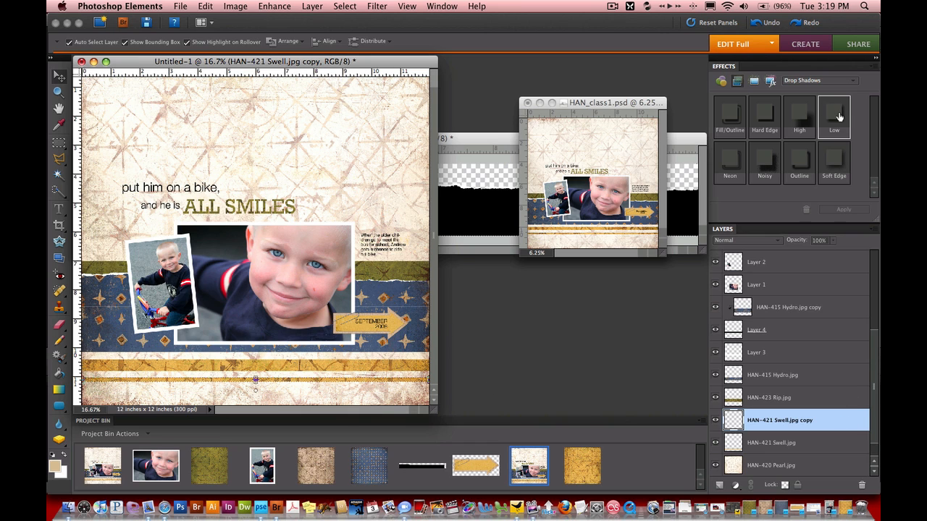
- Set the narrow strip's drop shadow to size 10 px, distance 5 px and opacity 40%
double_click(858, 422)
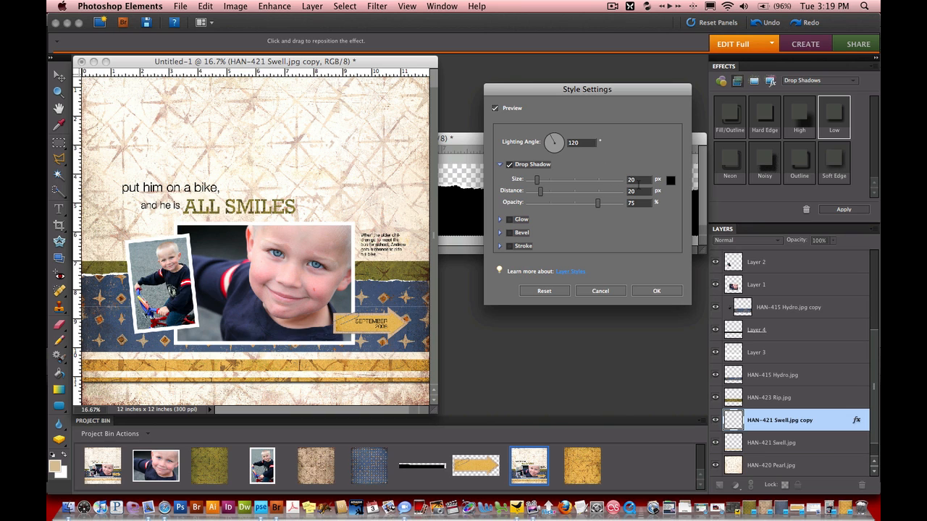
drag(638, 181, 622, 179)
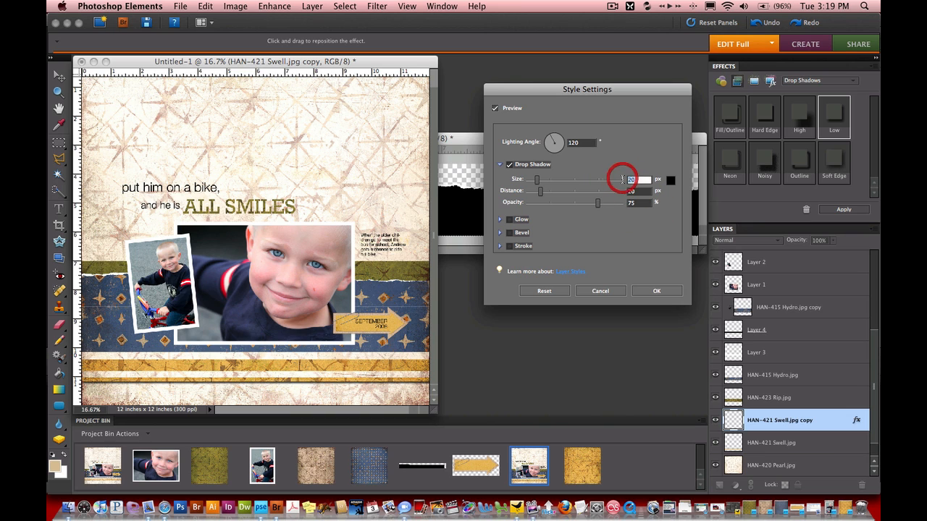
text(10)
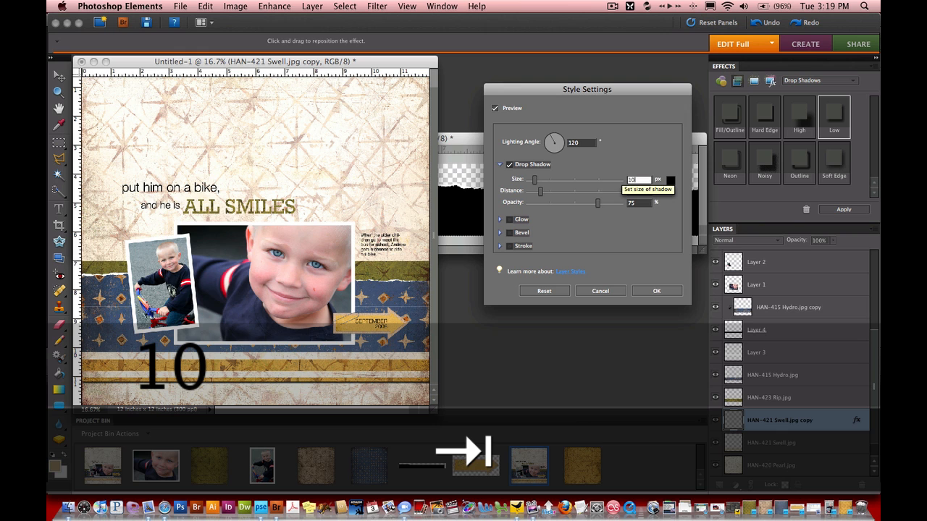
key(Tab)
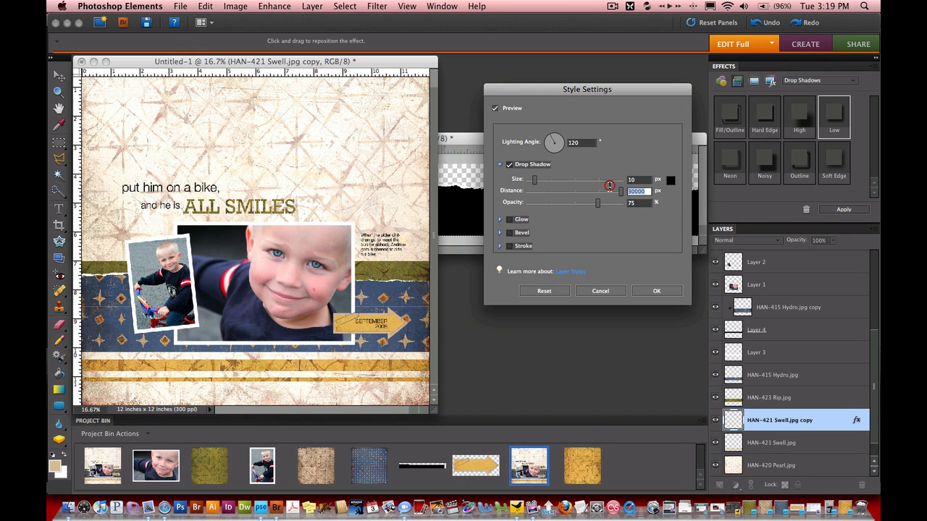
text(5)
click(634, 204)
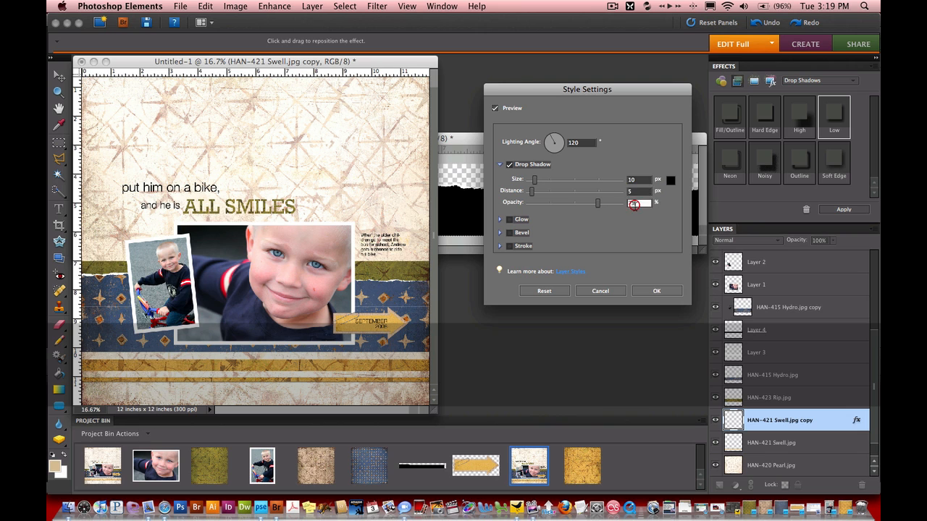
click(634, 204)
text(30)
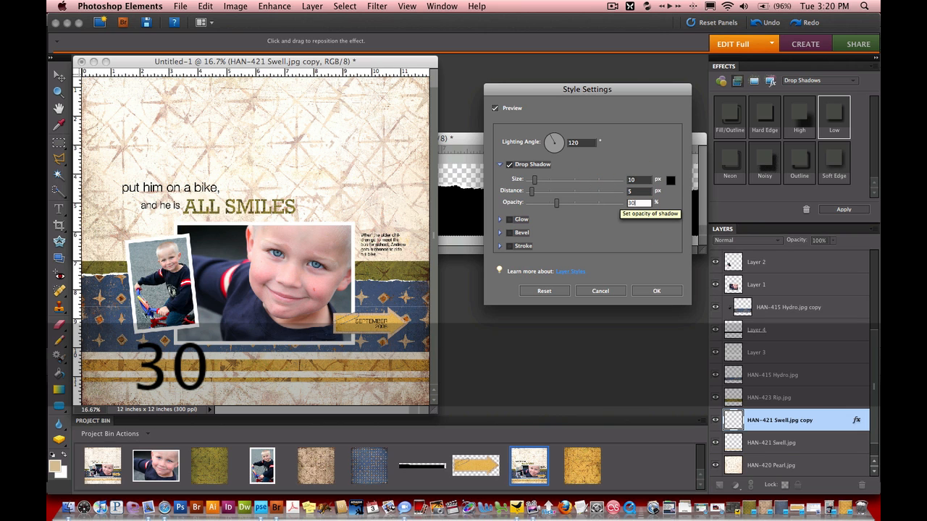
key(BackSpace)
key(BackSpace)
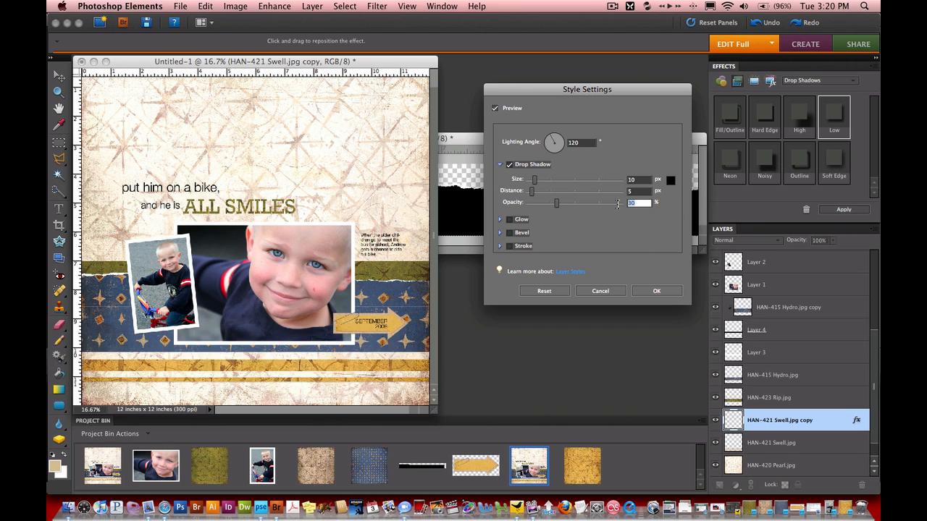
text(40)
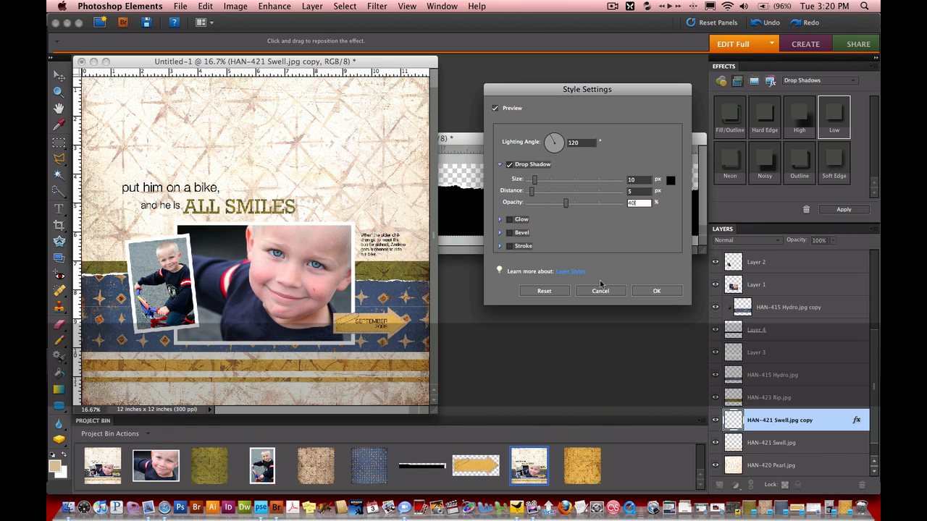
click(655, 292)
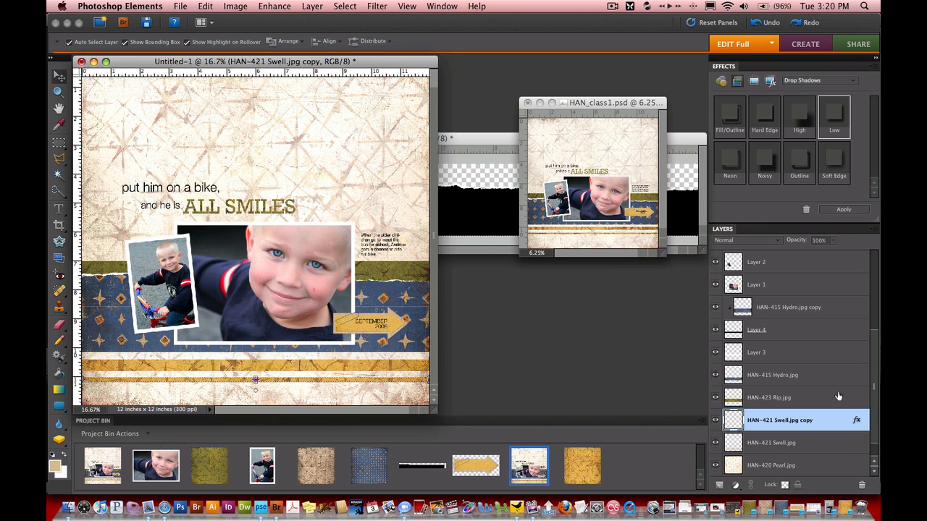
- Copy the layer style from the HAN-421 Swell.jpg copy layer
ctrl+click(836, 423)
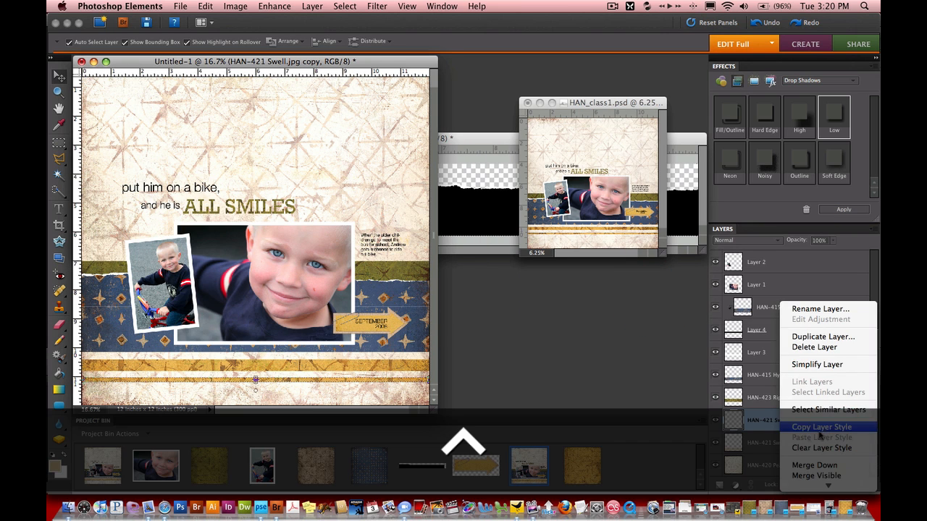